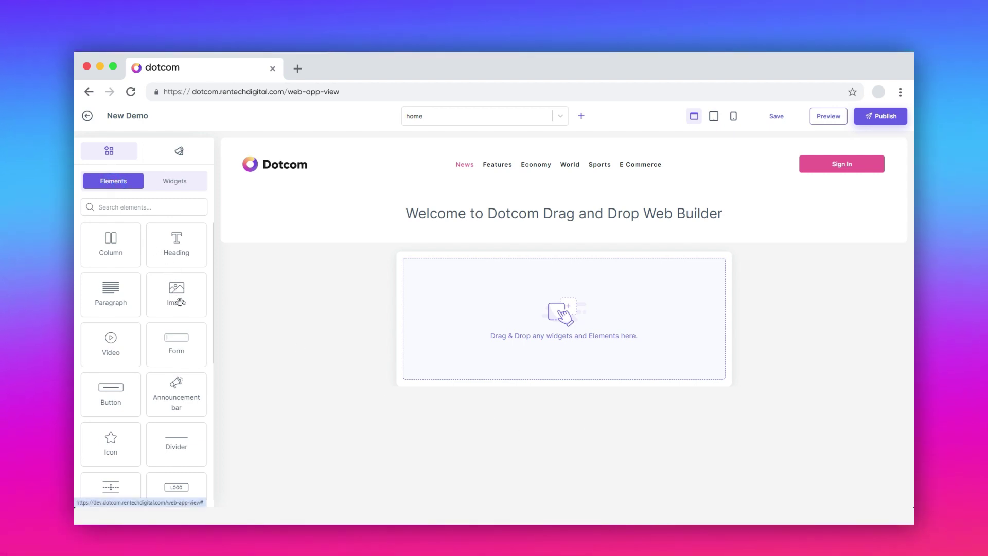
Step: Drop an Image element below the welcome heading and glance through its Style, Advanced and Content tabs
left_click_drag(180, 302, 564, 313)
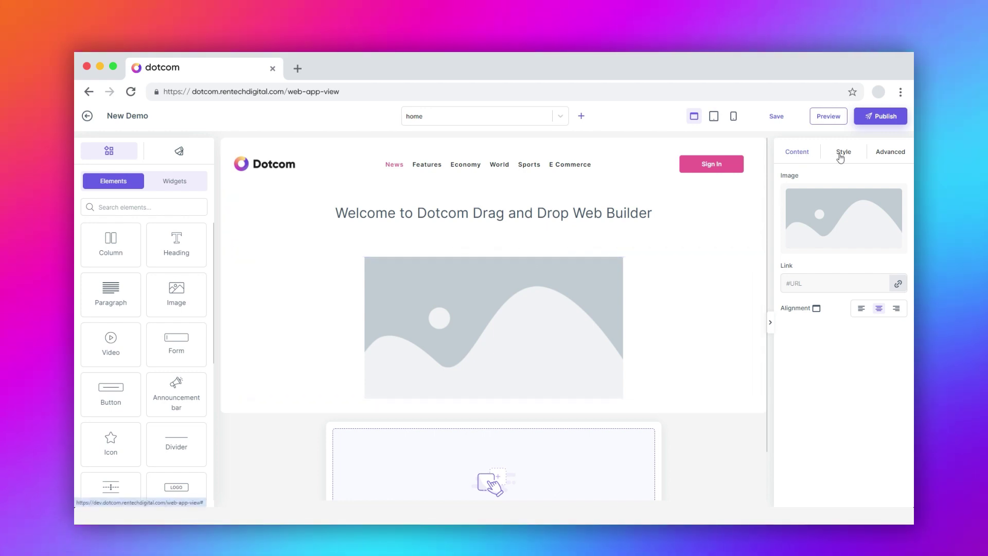
left_click(840, 154)
left_click(887, 154)
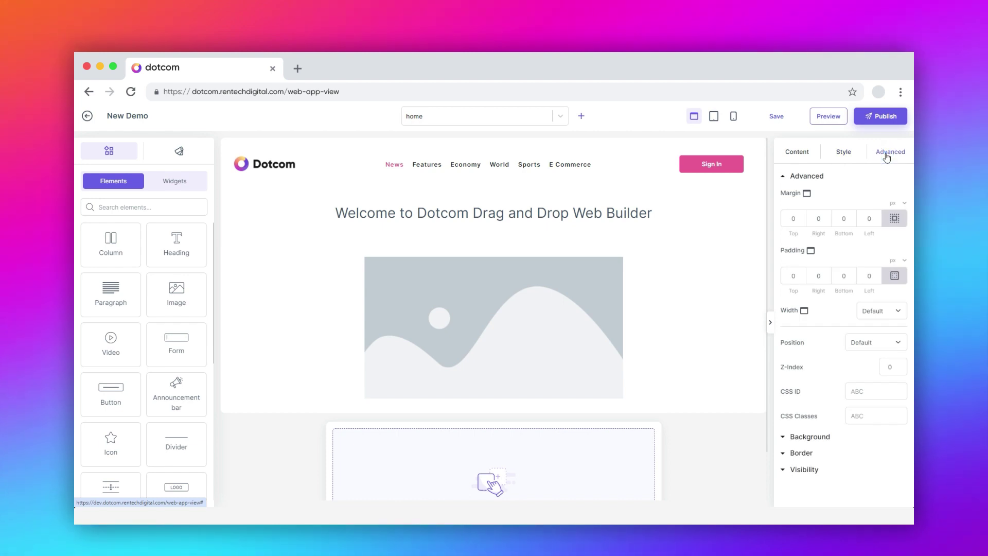
left_click(799, 154)
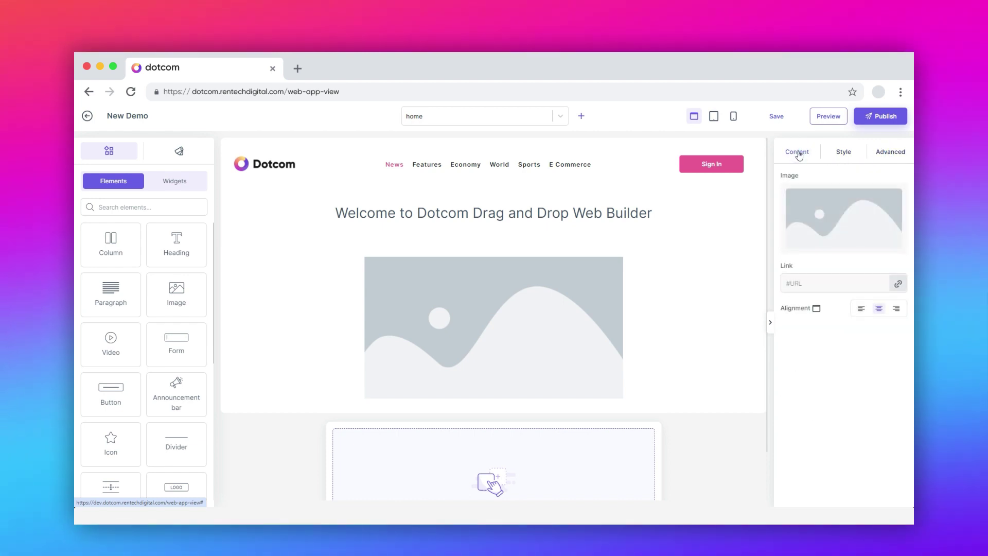
Step: Upload img_01 and place the mannequin photo into the image element
left_click(895, 199)
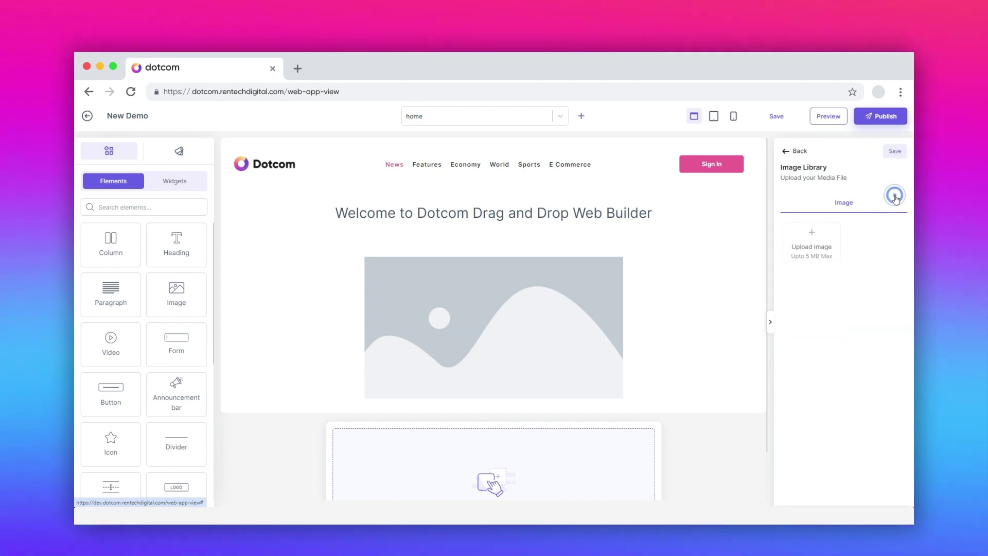
left_click(814, 240)
left_click(598, 211)
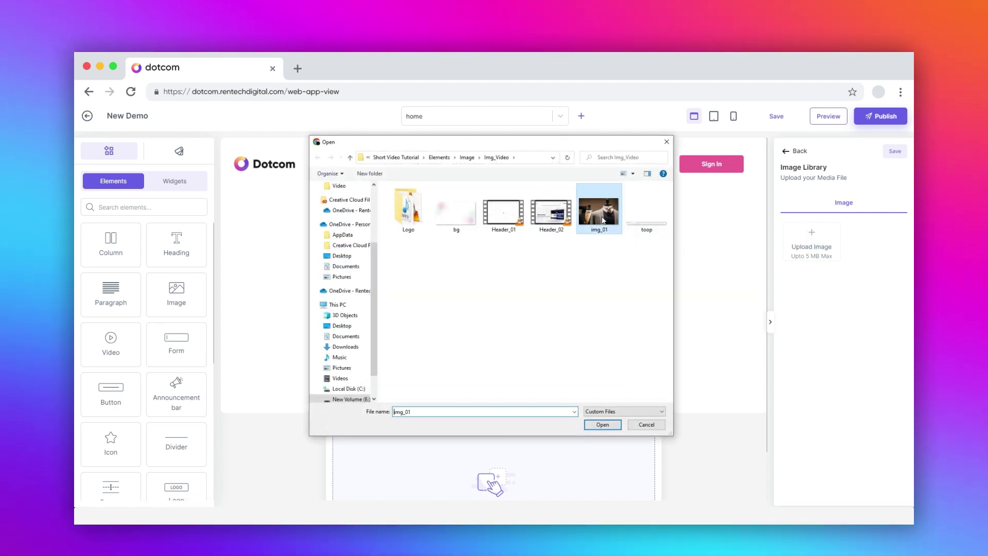
left_click(603, 423)
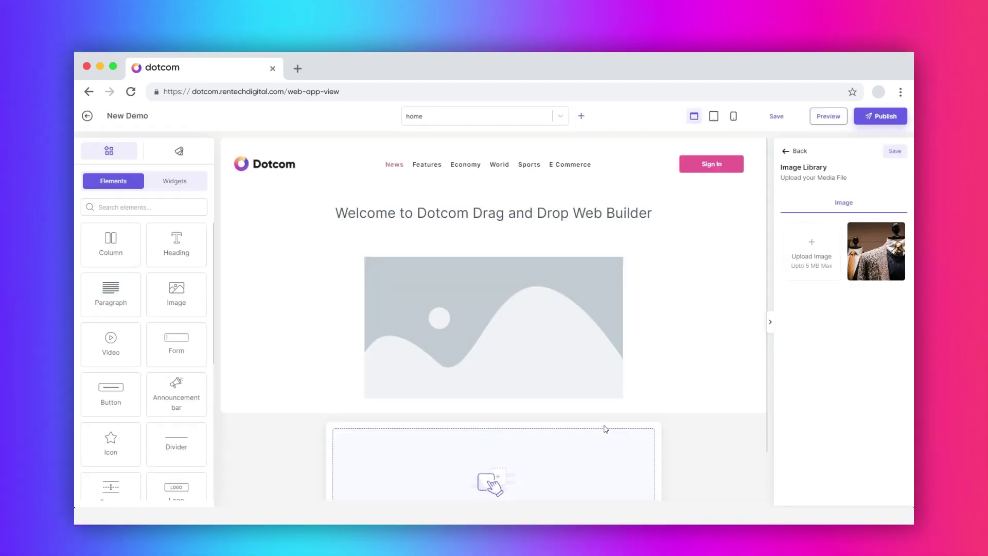
left_click(877, 248)
left_click(895, 152)
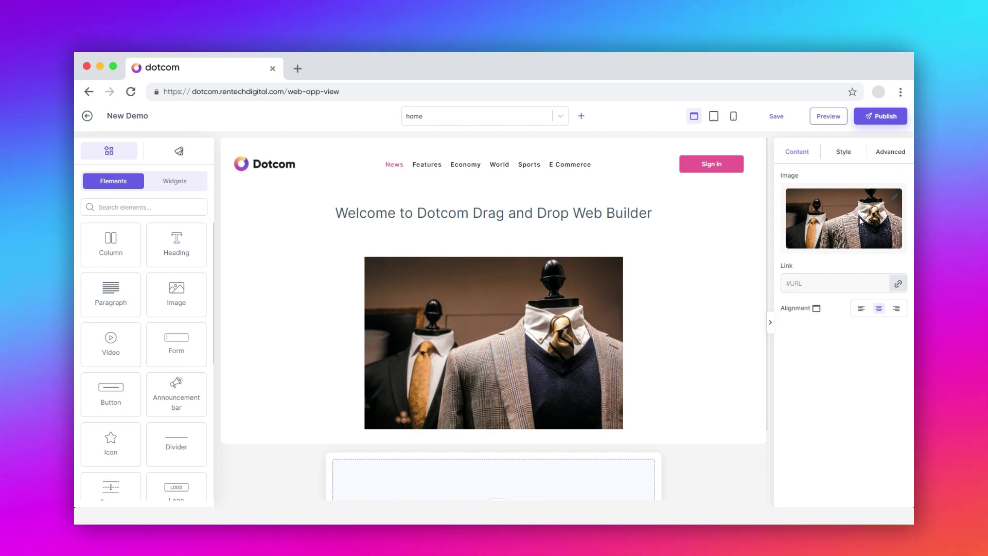
Step: Try left and right alignment on the photo, finishing on Center
left_click(861, 310)
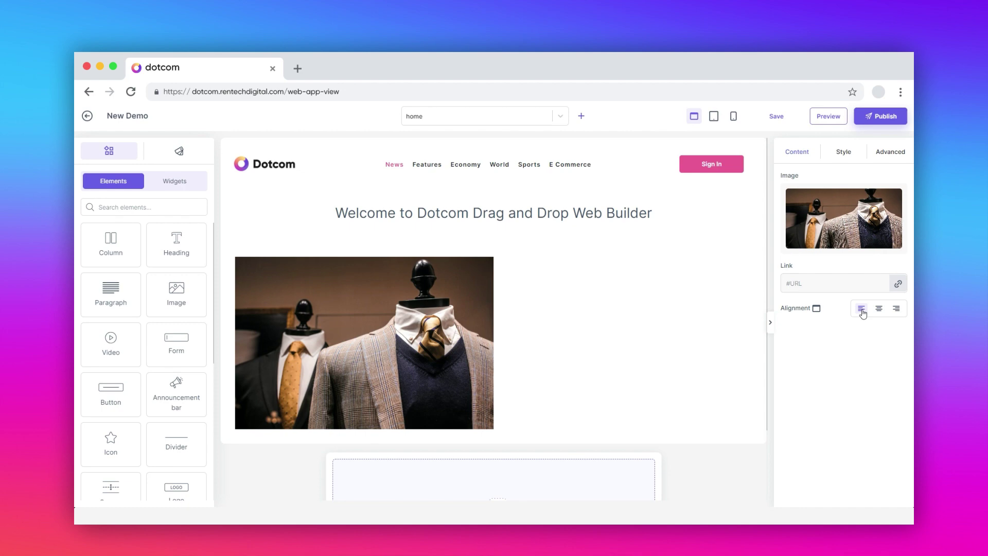
left_click(879, 310)
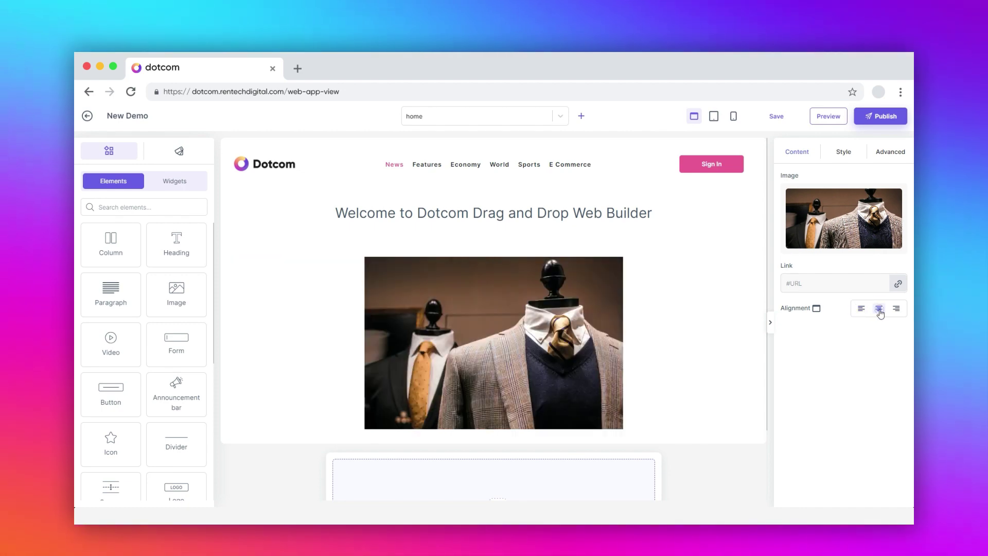
left_click(896, 310)
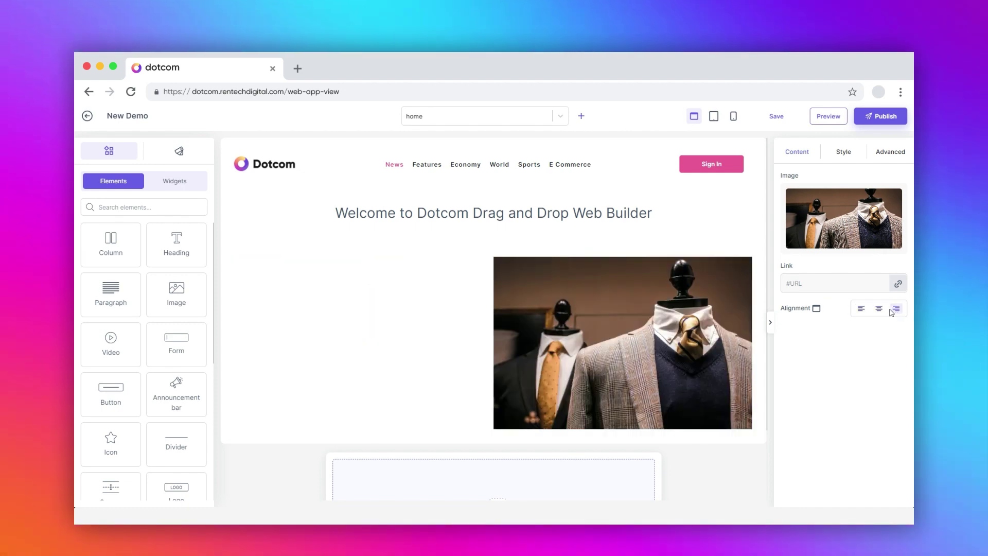
left_click(879, 310)
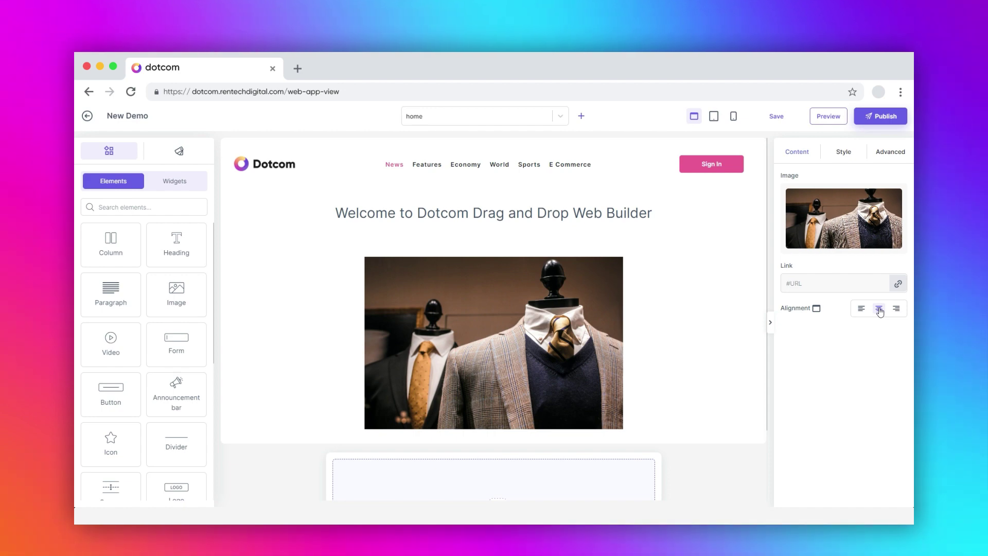
Step: Widen the mannequin photo to 76% width, keeping Object Fit on Fill
left_click(841, 150)
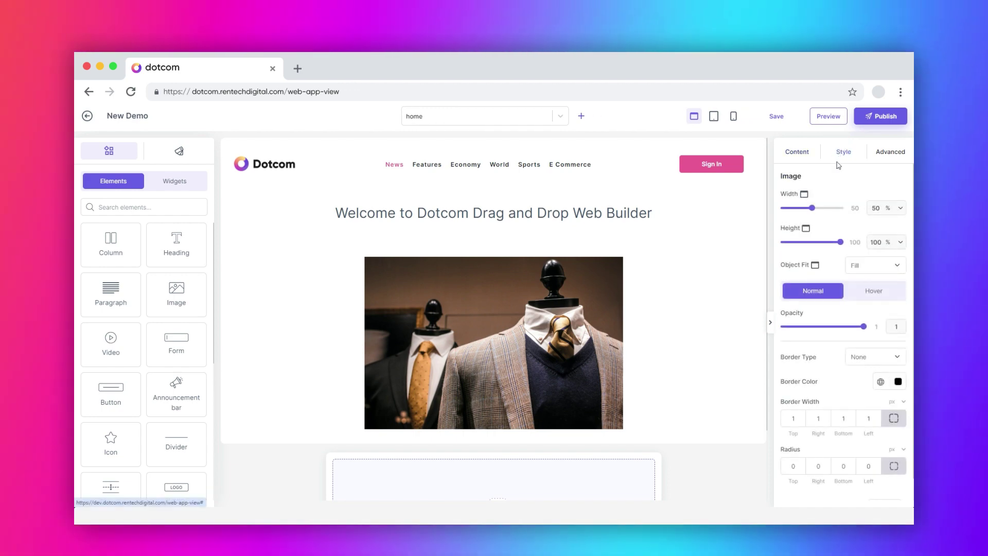
left_click_drag(812, 208, 828, 211)
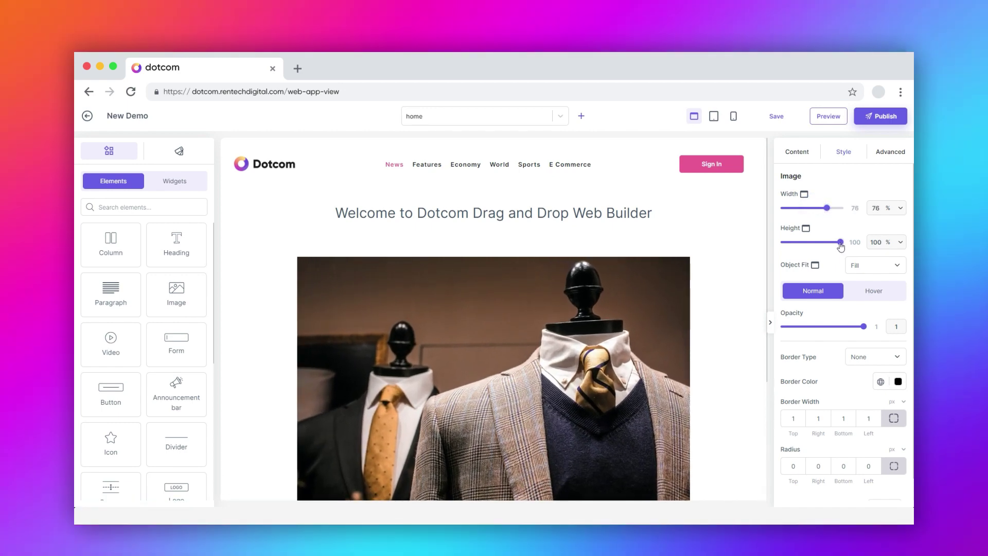
left_click_drag(840, 246, 840, 248)
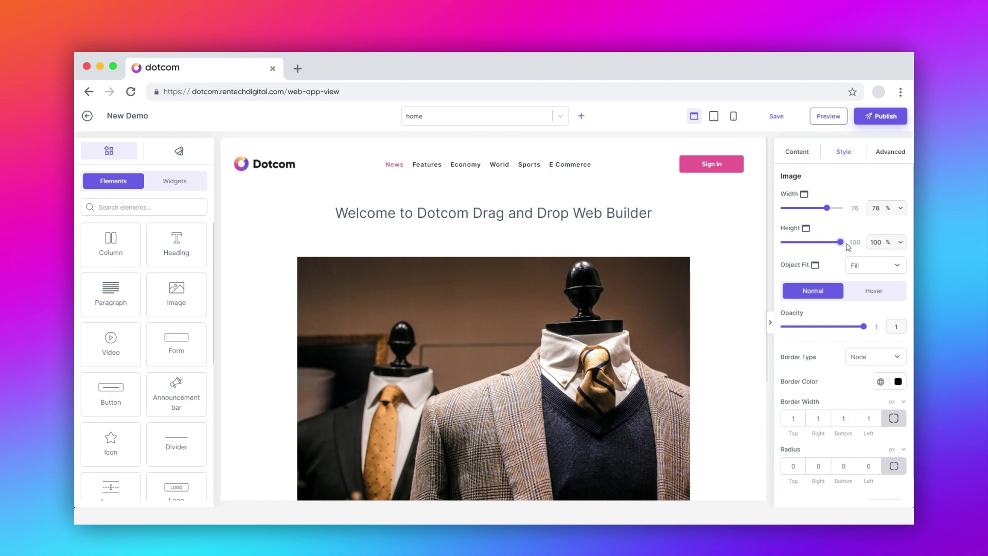
left_click(865, 265)
left_click(867, 266)
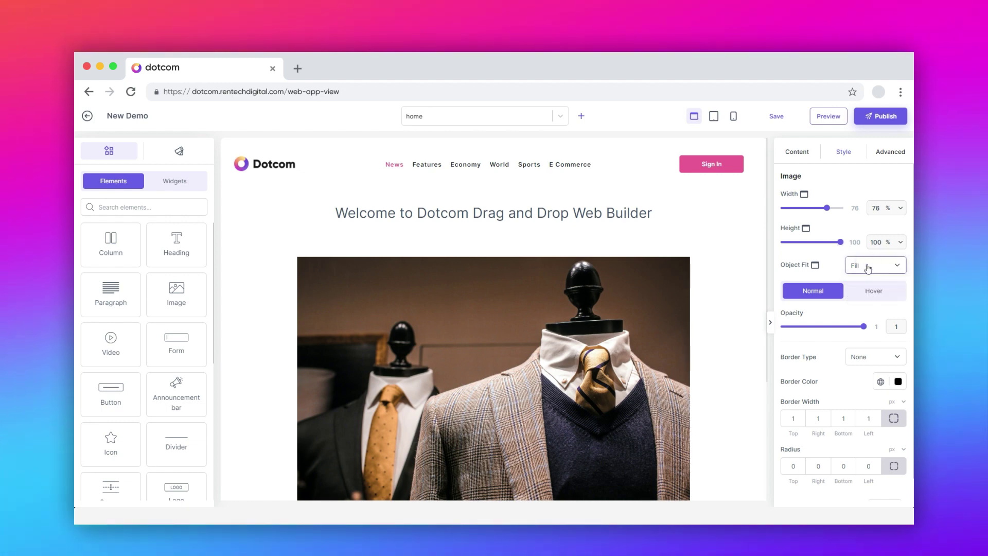
left_click(868, 266)
Step: Check the hover state and opacity, then enable Box Shadow and bring up its settings
left_click(869, 292)
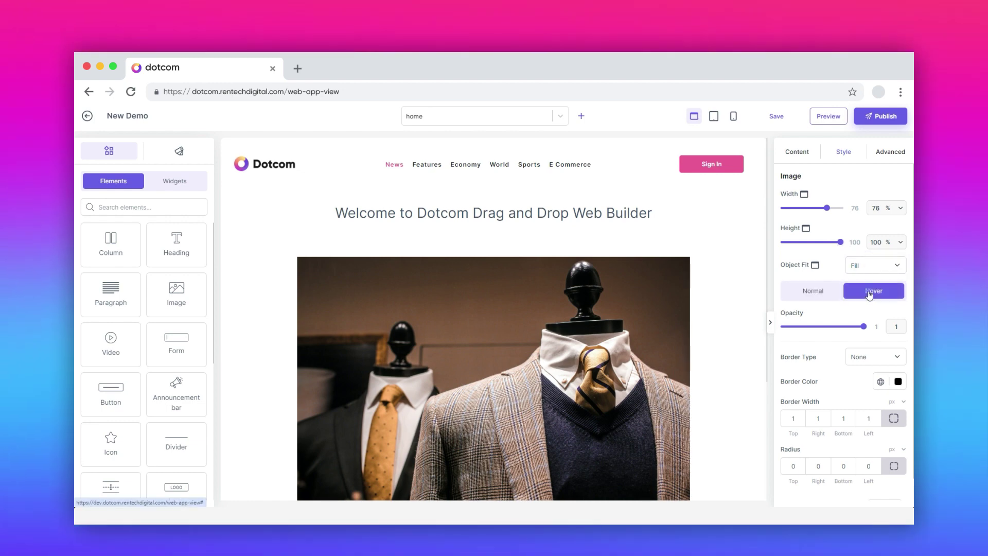
left_click(820, 297)
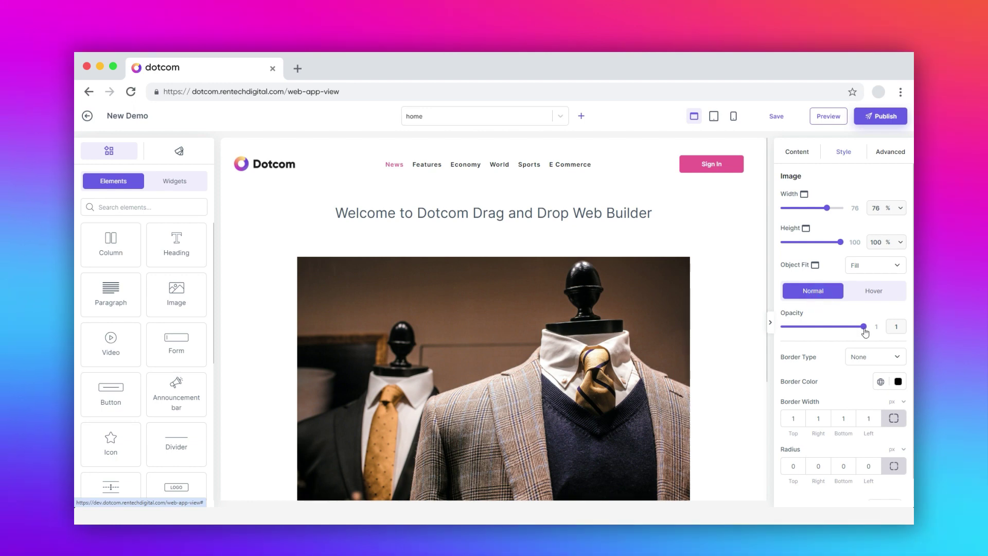
mouse_move(866, 332)
left_mouse_down()
mouse_move(827, 330)
mouse_move(875, 333)
left_mouse_up()
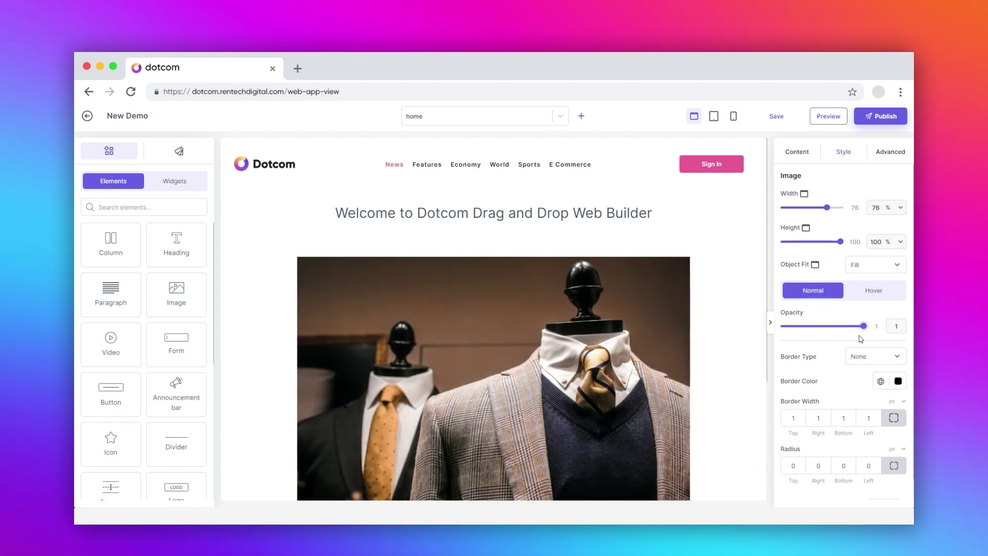
scroll(861, 338, "down", 1)
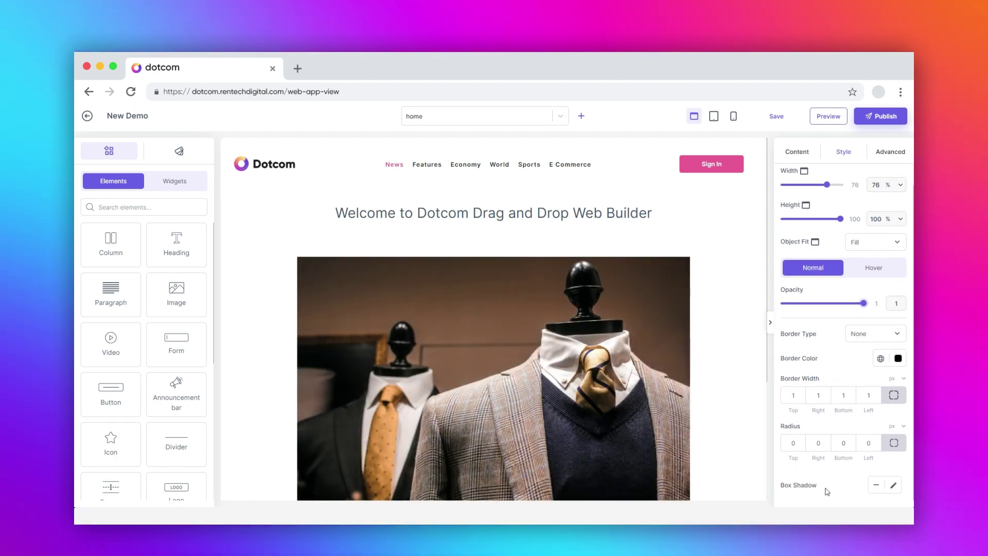
left_click(877, 486)
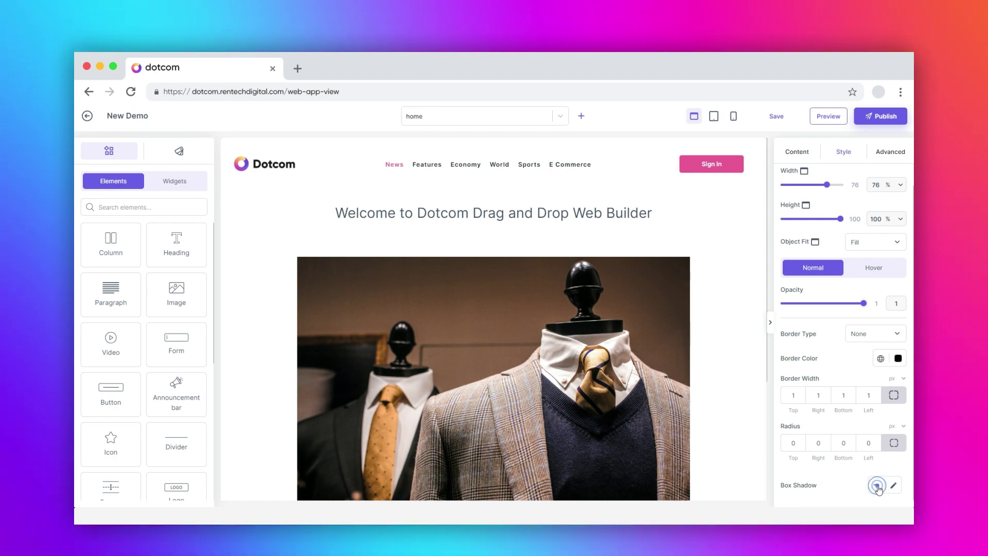
left_click(893, 485)
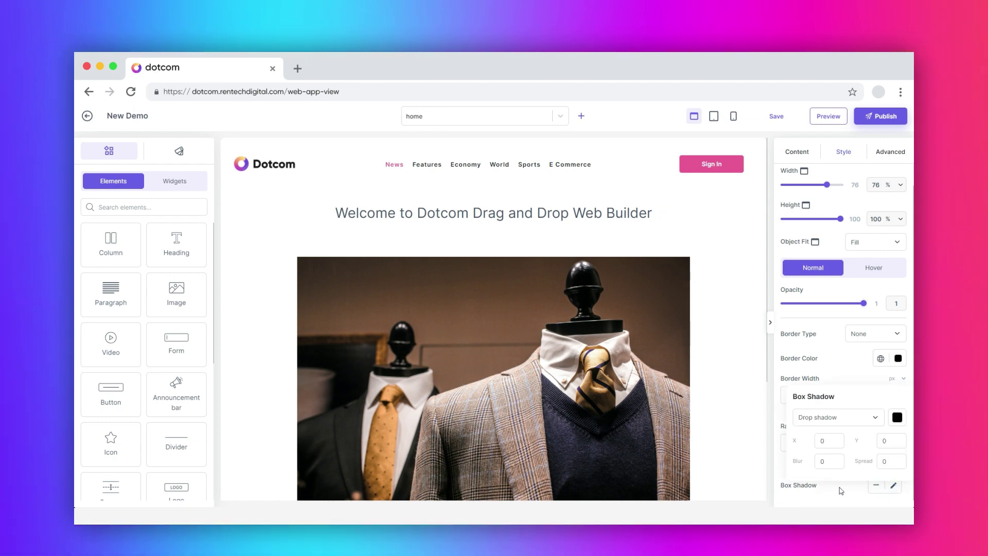
Step: Expand the image's Background, Border and Visibility sections under Advanced
left_click(889, 150)
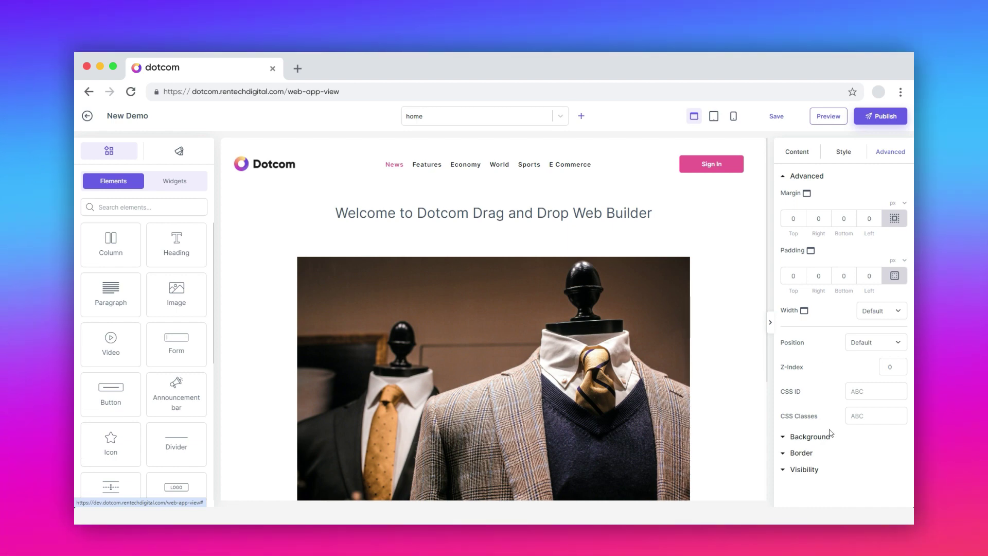
left_click(782, 438)
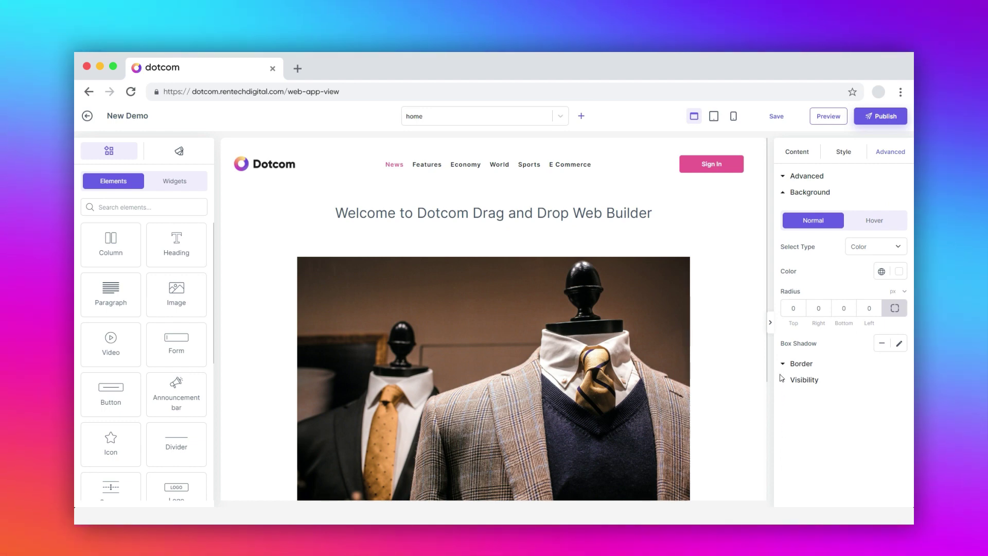
left_click(782, 364)
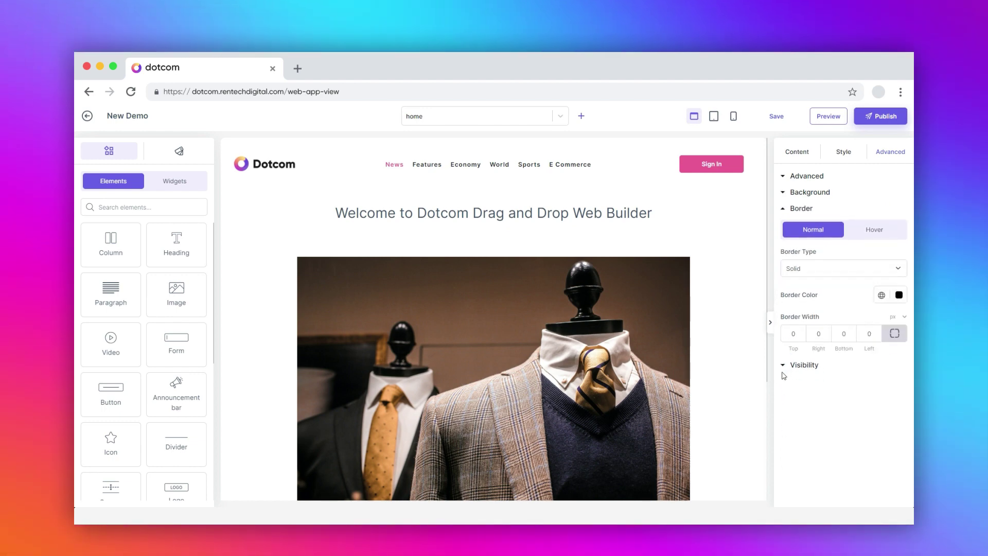
left_click(783, 366)
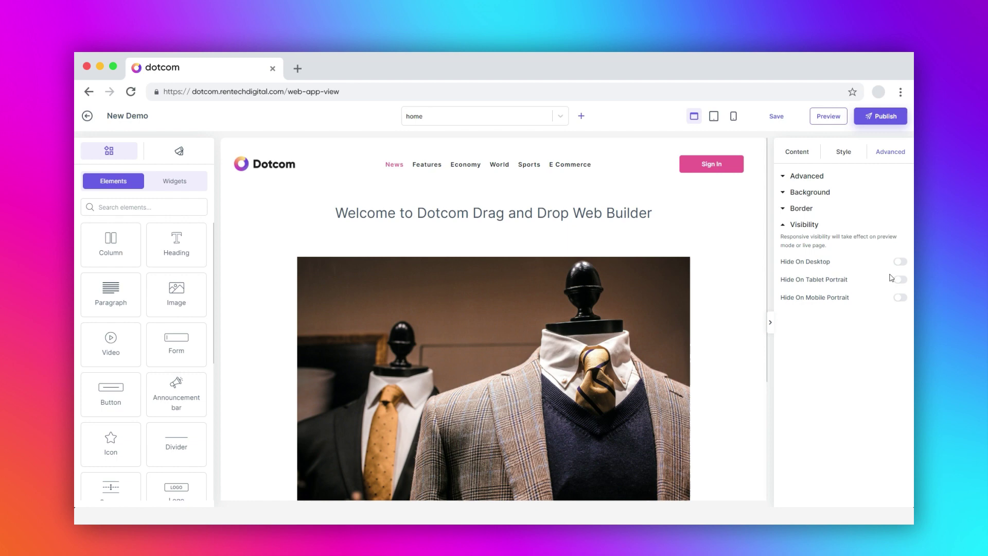
Step: Toggle Hide On Desktop, Tablet Portrait and Mobile Portrait on and back off
left_click(900, 261)
left_click(900, 262)
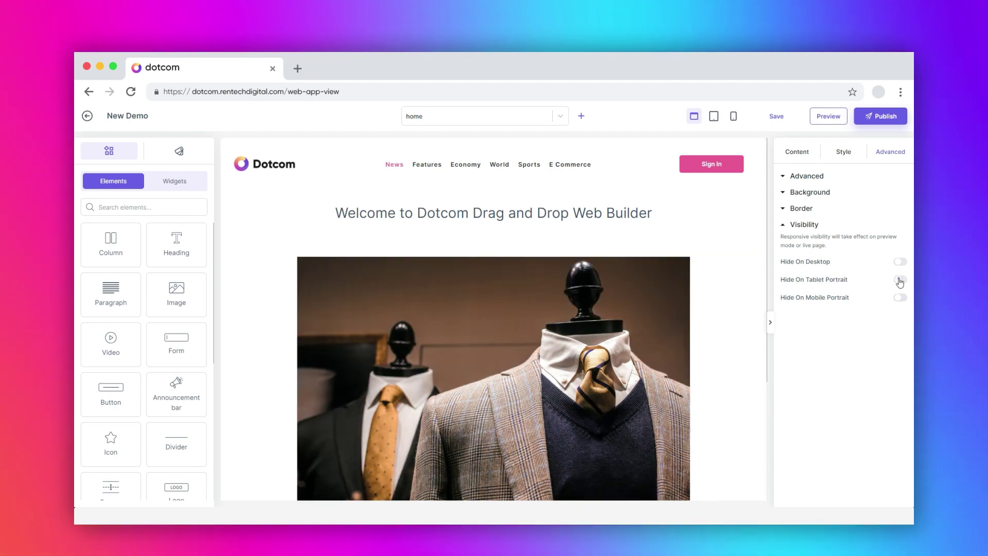
left_click(900, 280)
left_click(901, 280)
left_click(900, 298)
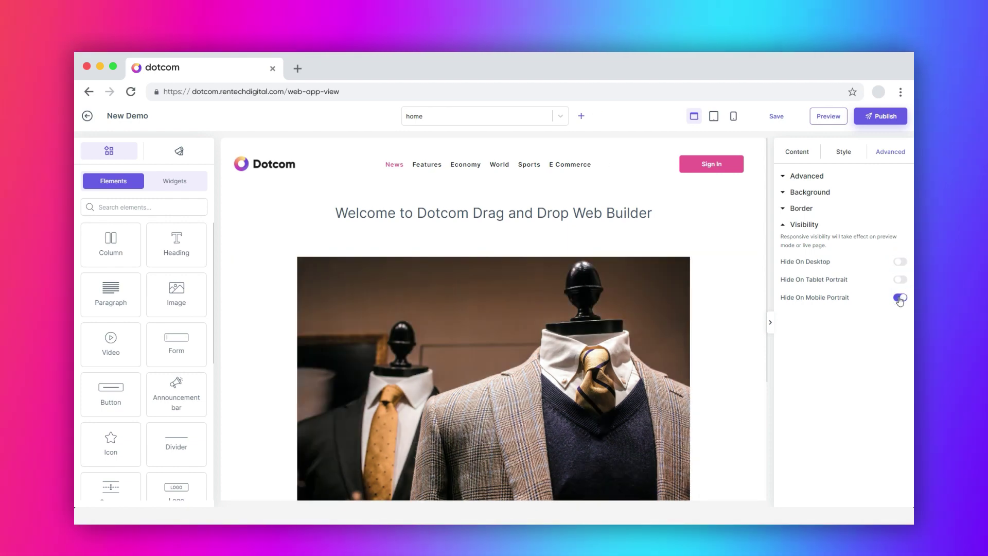
left_click(901, 298)
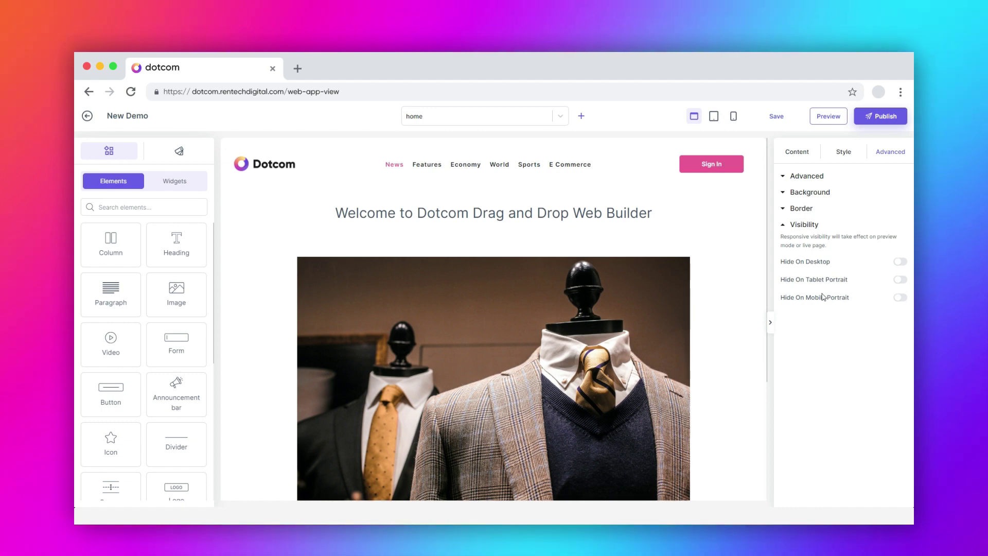
scroll(682, 284, "down", 1)
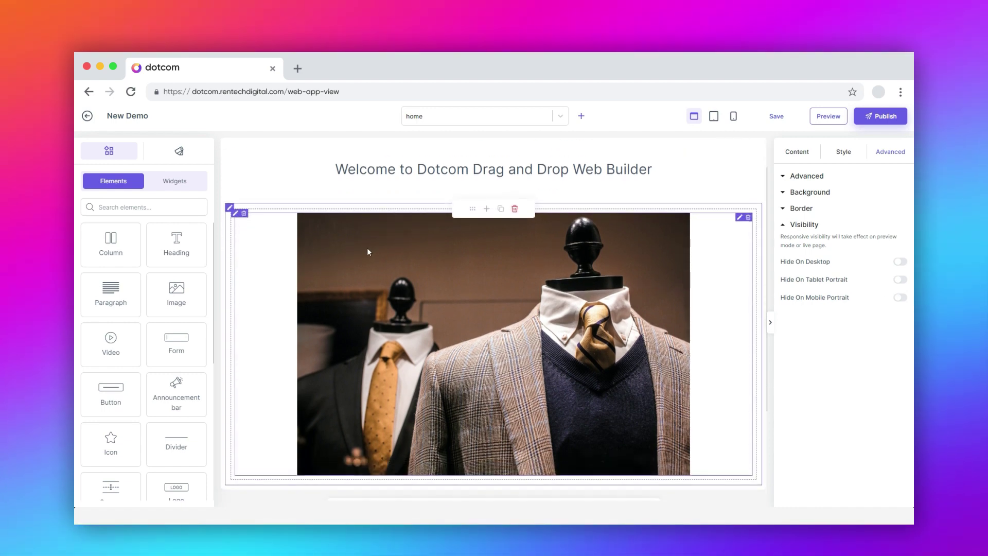
Step: Set the column's gap to 50 px after trying 68, and widget space to 28
left_click(235, 215)
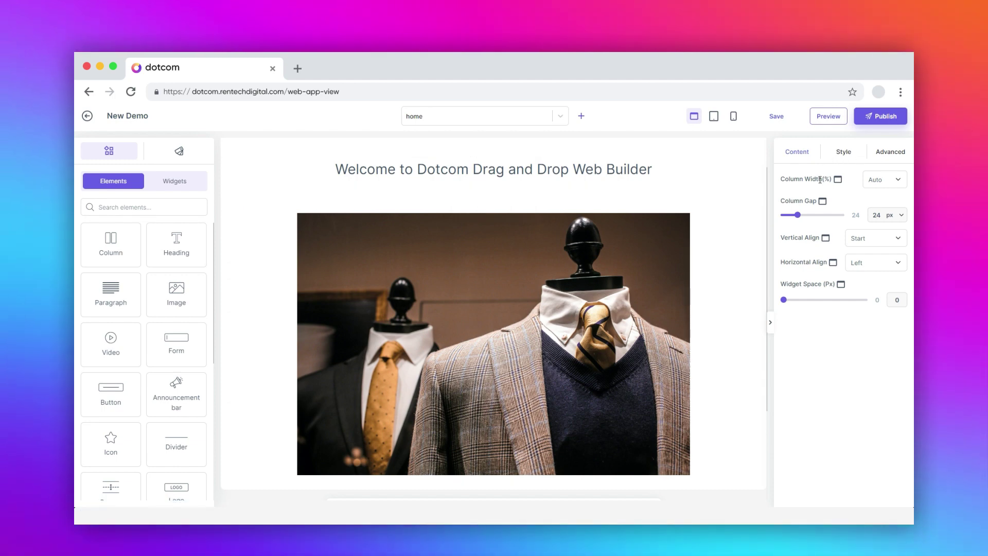
left_click_drag(799, 219, 824, 221)
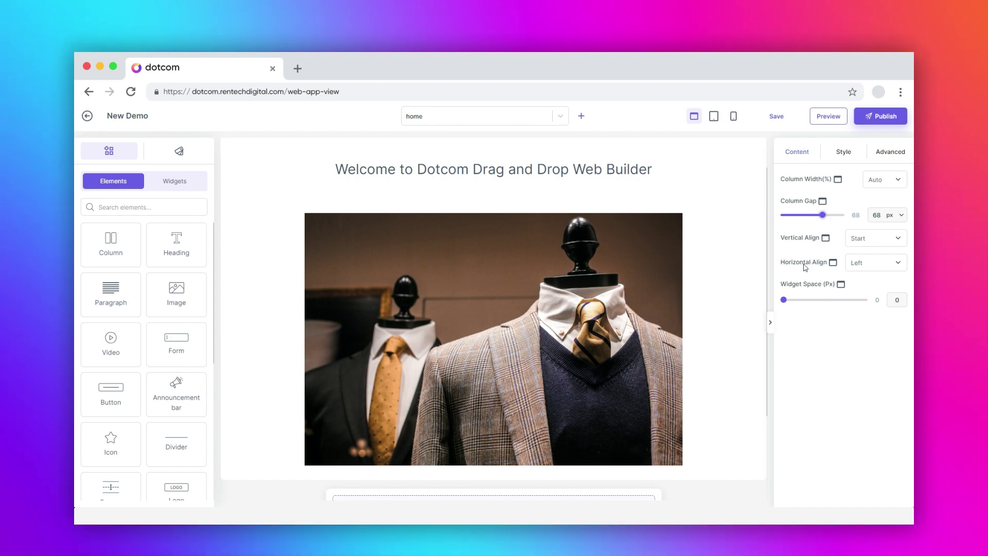
left_click_drag(786, 305, 808, 304)
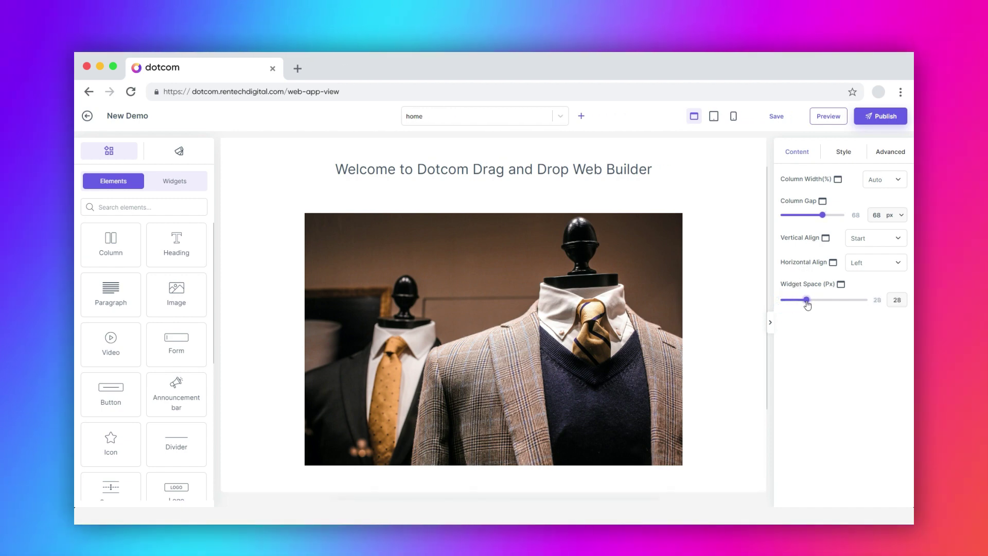
left_click_drag(822, 215, 813, 216)
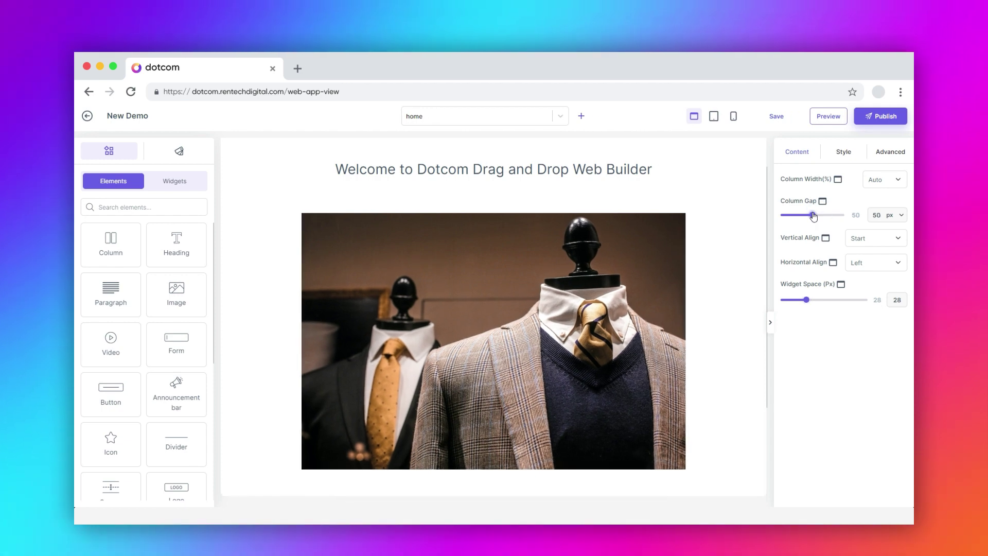
Step: Check the column's Normal and Hover background and its Border section, then show margin and padding
left_click(844, 152)
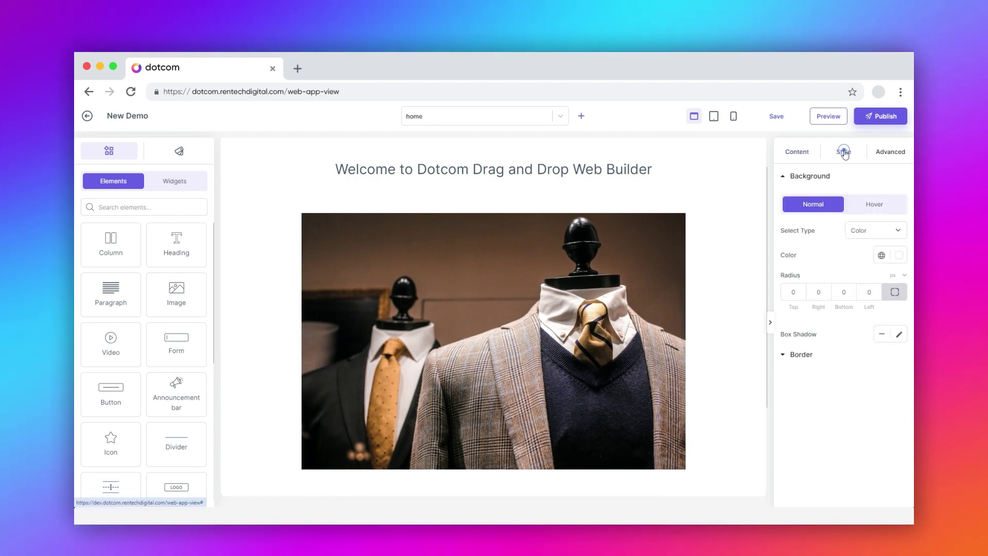
left_click(875, 208)
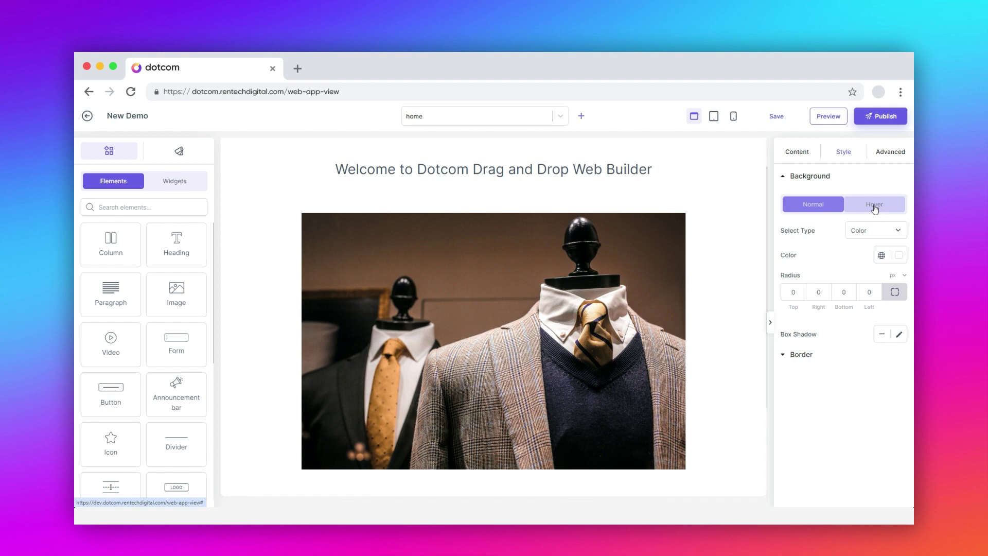
left_click(820, 212)
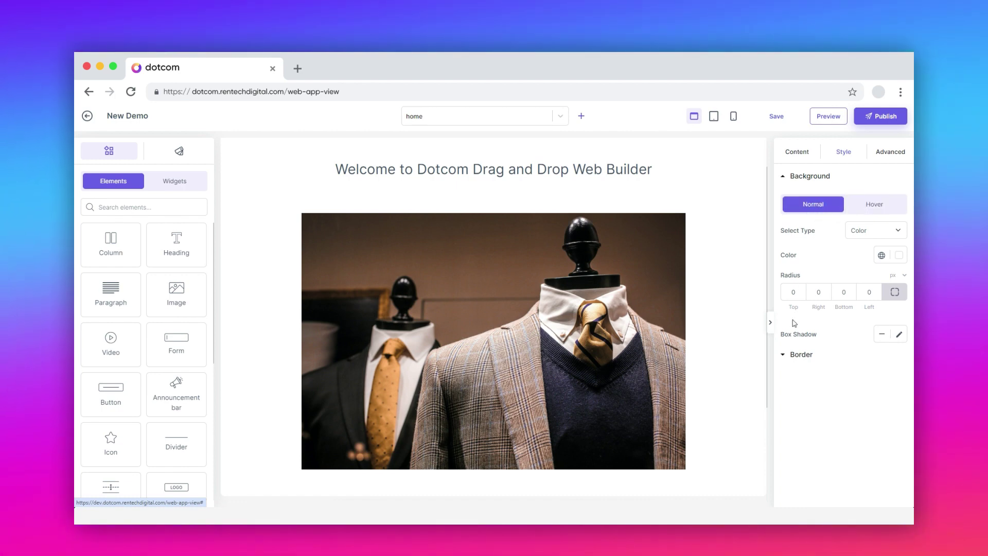
left_click(782, 355)
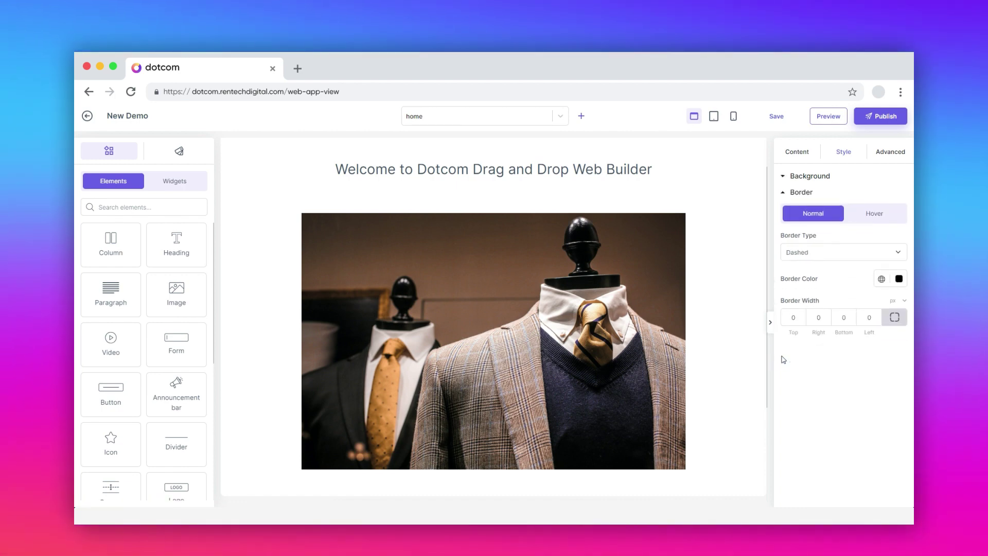
left_click(885, 160)
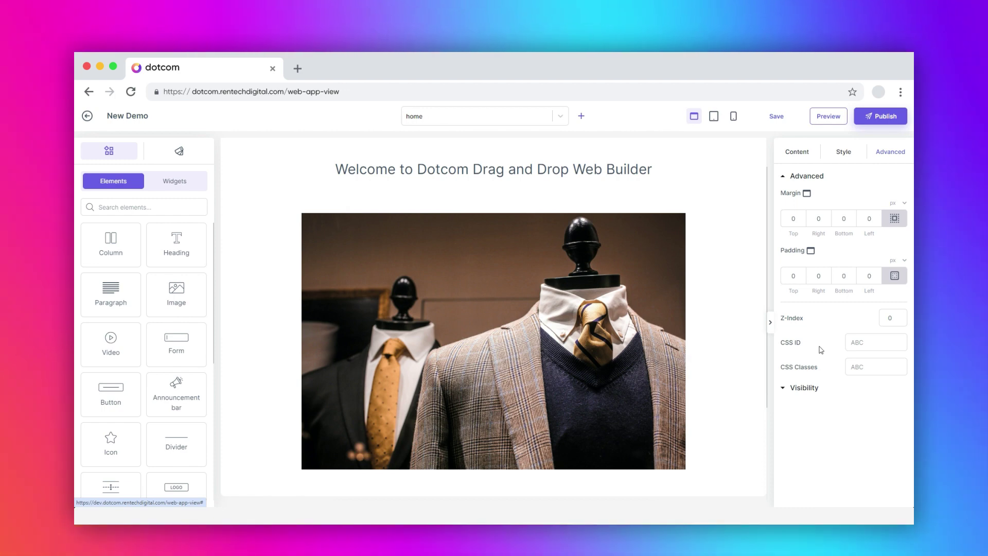
Step: Expand the column's Visibility options and toggle Hide On Desktop on and back off
left_click(783, 388)
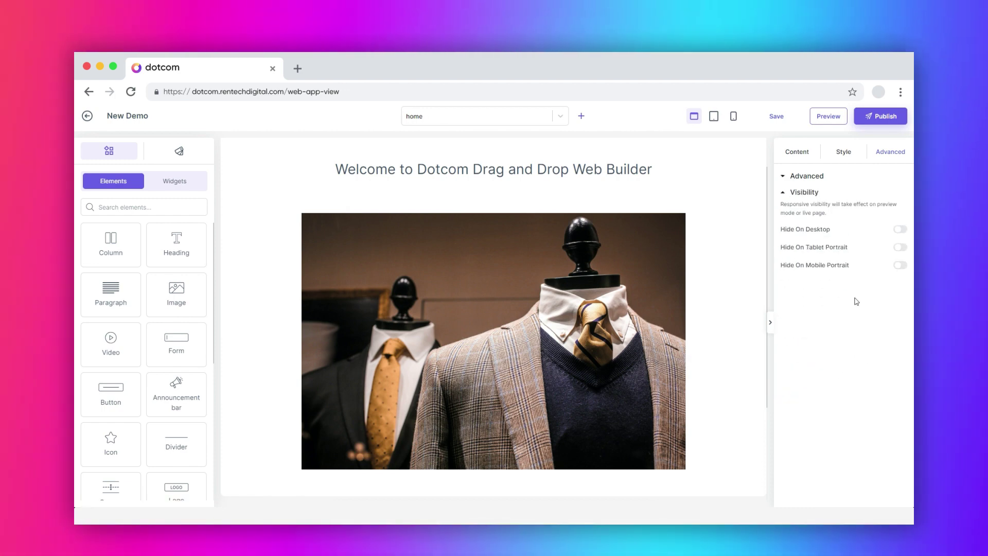
left_click(900, 248)
left_click(900, 230)
left_click(901, 230)
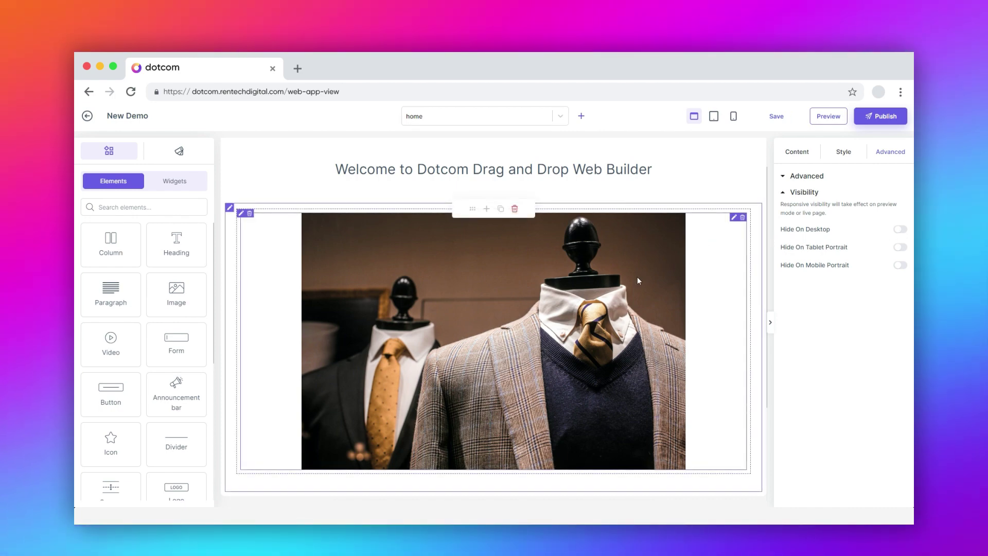
Step: Select the image container and review its tabs, keeping custom width at 100%
left_click(229, 208)
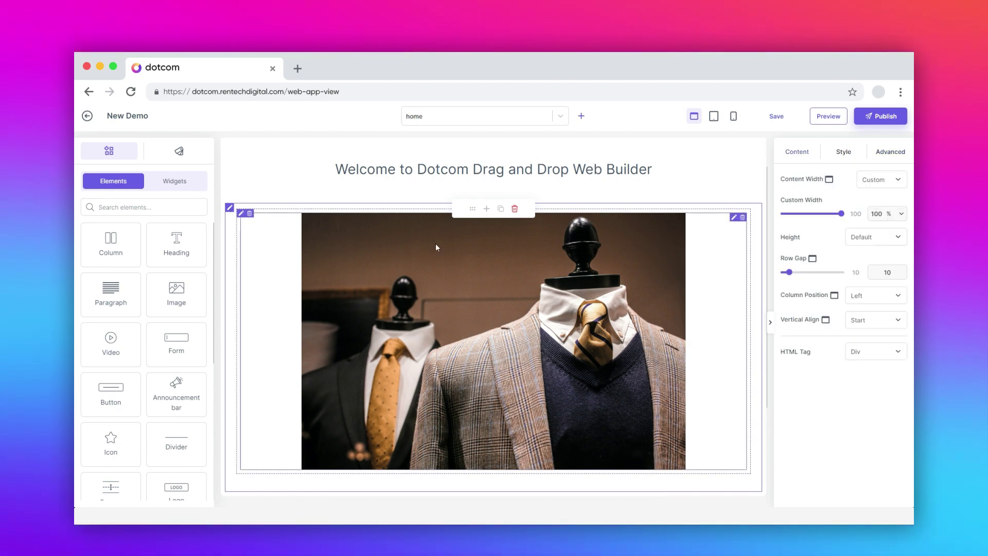
left_click(846, 152)
left_click(889, 152)
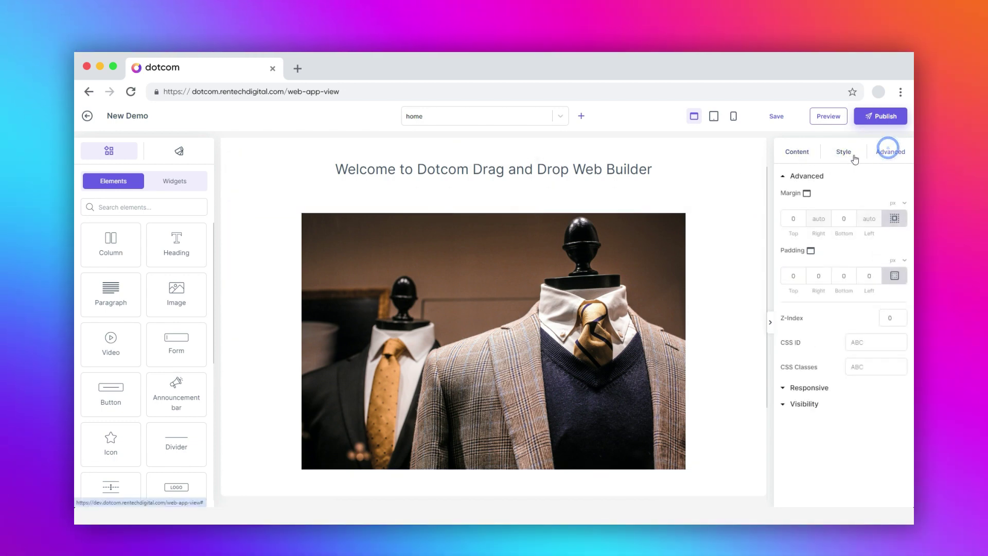
left_click(800, 153)
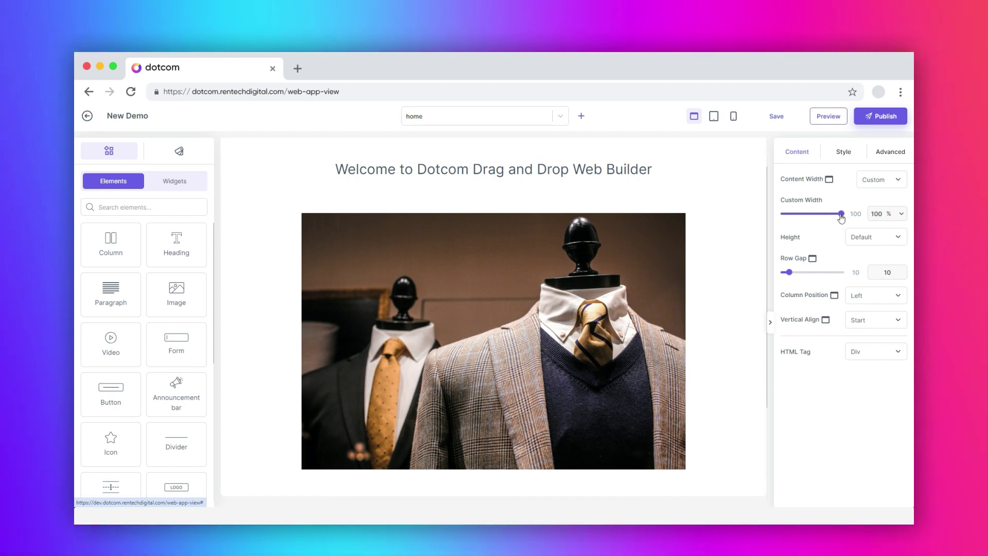
mouse_move(841, 218)
left_mouse_down()
mouse_move(824, 218)
mouse_move(846, 215)
left_mouse_up()
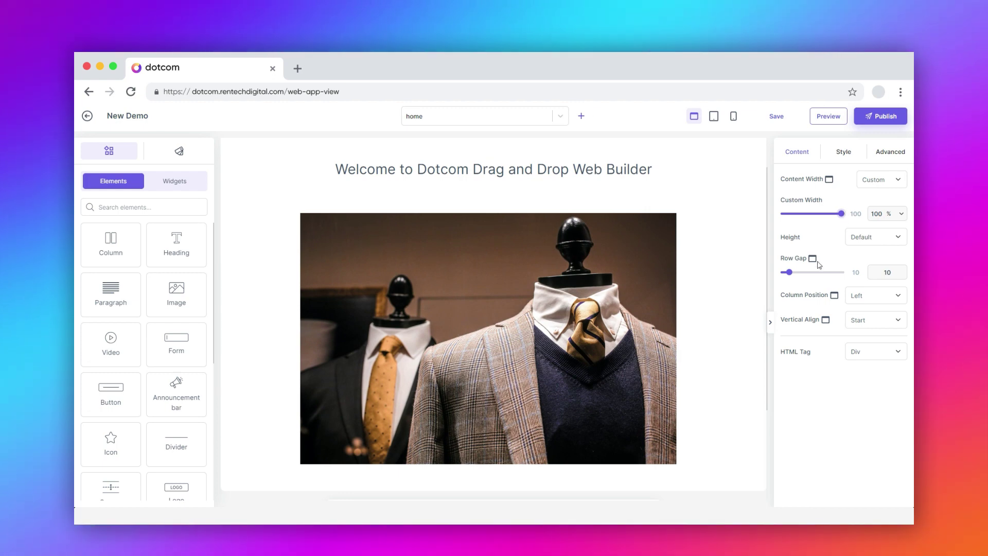
Step: Reduce the container's row gap to 3 and set HTML Tag back to Div after trying Article
left_click_drag(790, 275, 786, 277)
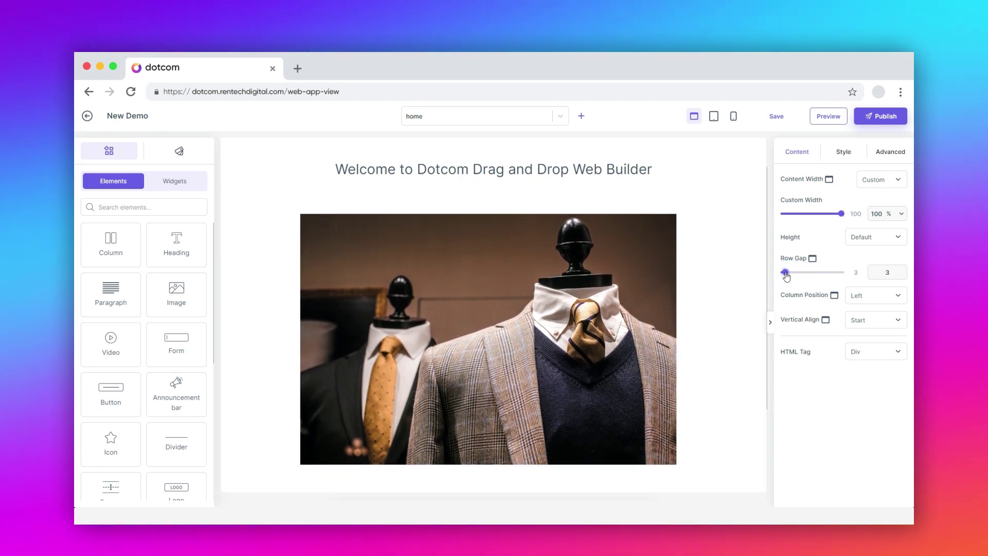
left_click(867, 352)
left_click(860, 395)
left_click(867, 353)
left_click(865, 364)
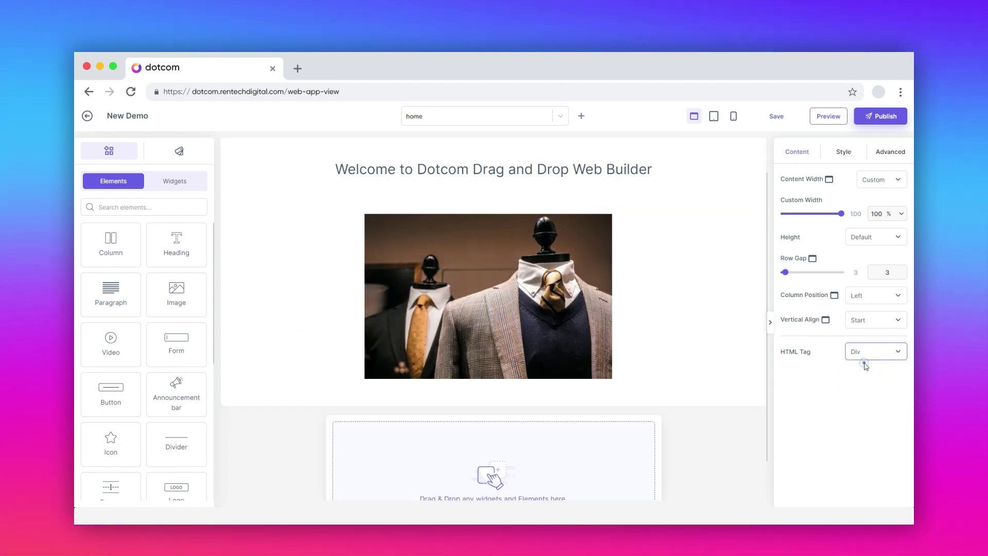
Step: Check the container's Normal and Hover background, then expand its dashed black Border settings
left_click(845, 151)
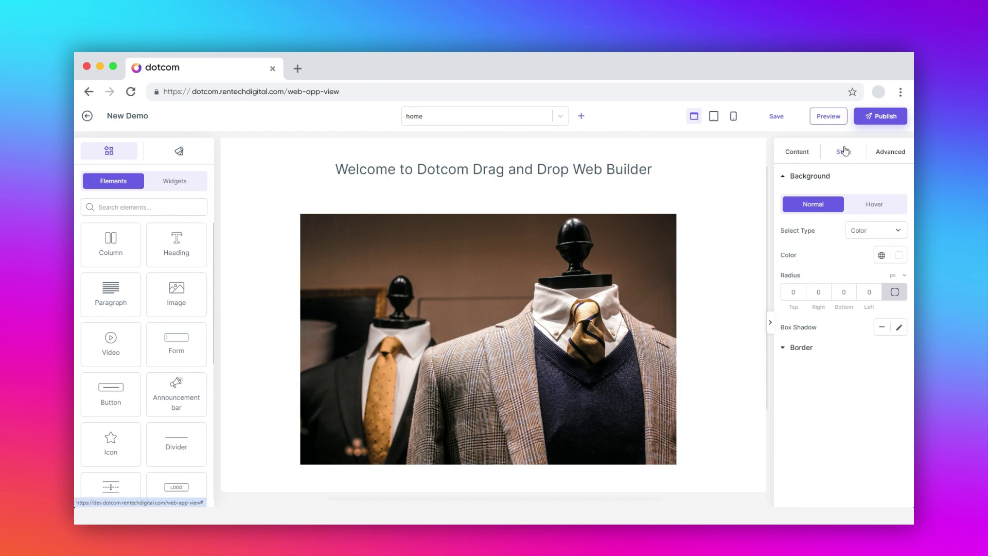
left_click(866, 206)
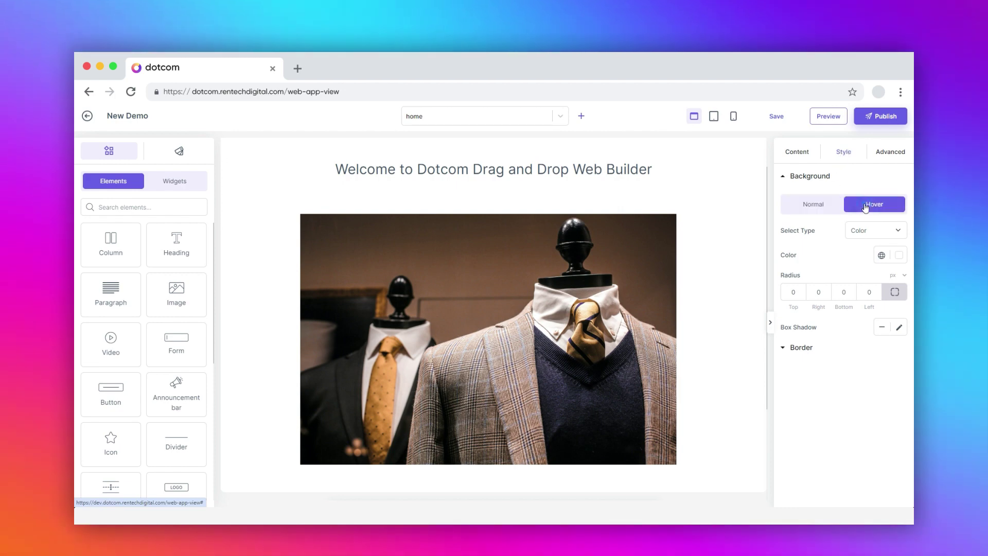
left_click(822, 209)
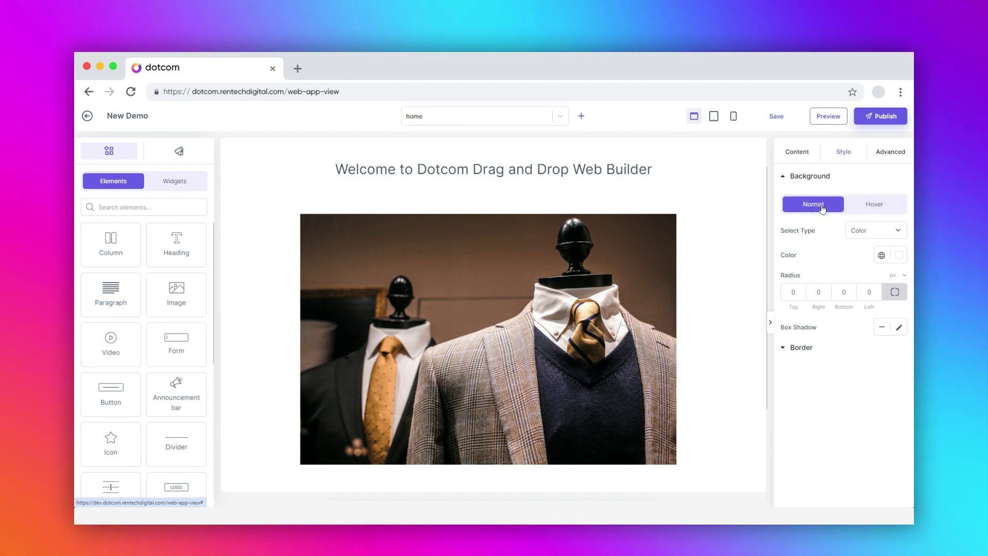
left_click(784, 350)
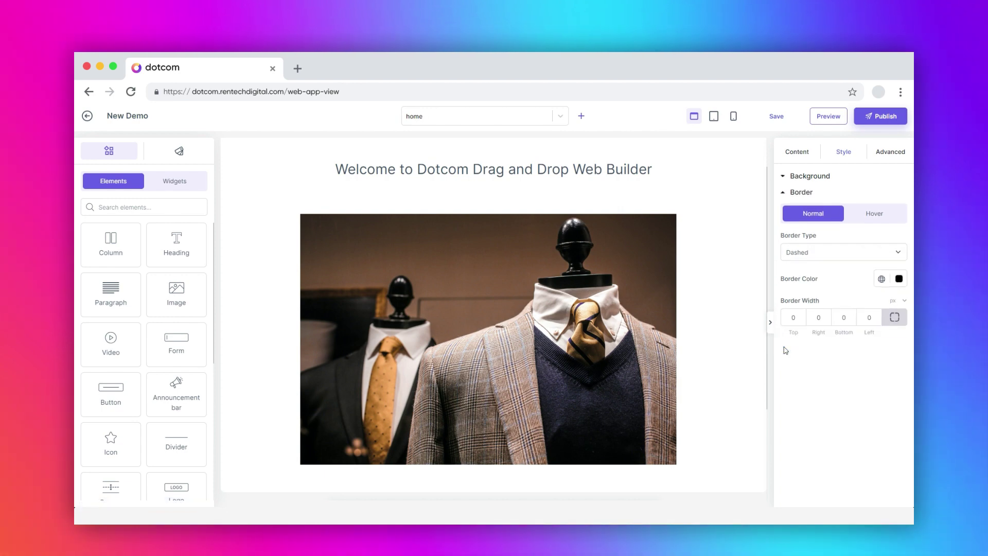
Step: Enable Reverse Columns for mobile and tablet, and turn Hide On Desktop off in Visibility
left_click(891, 153)
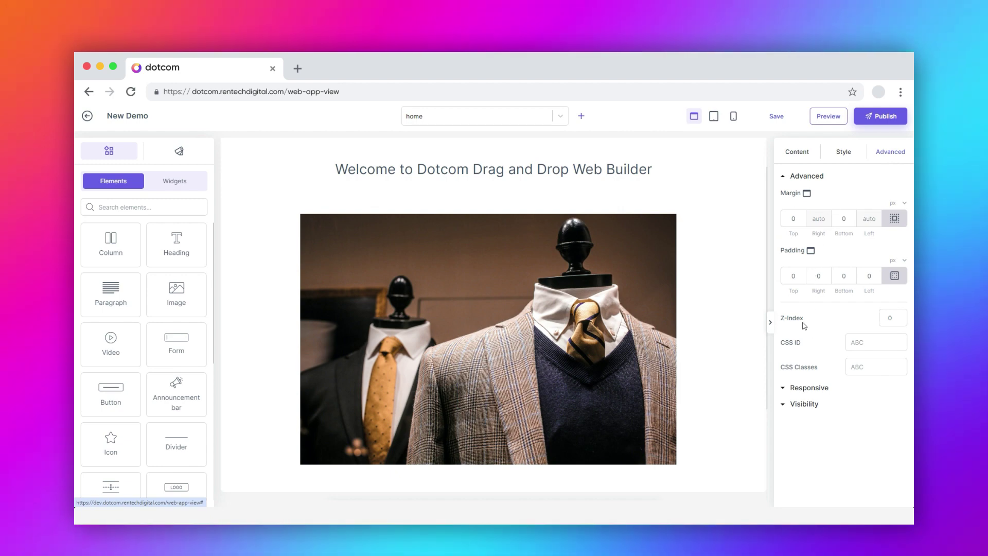
left_click(857, 342)
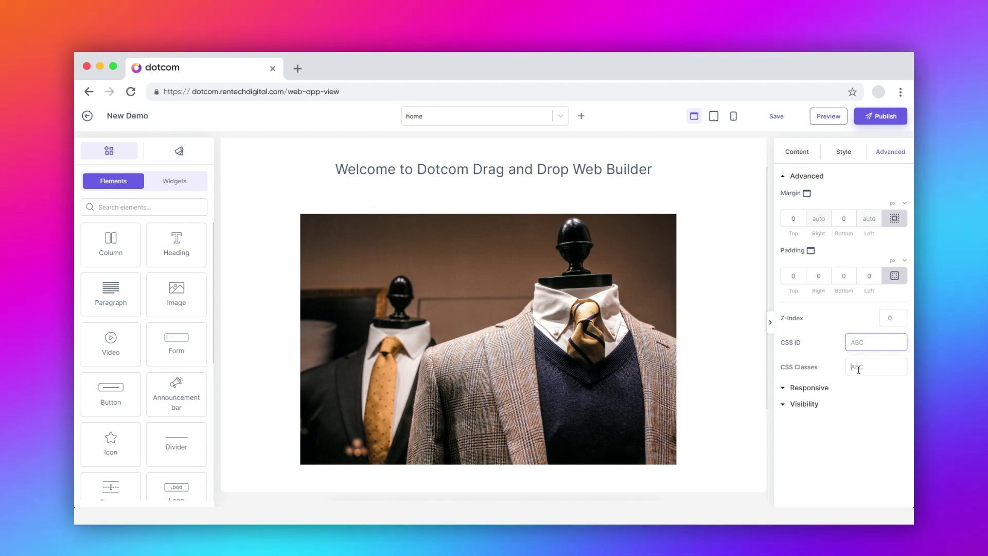
left_click(857, 369)
left_click(785, 390)
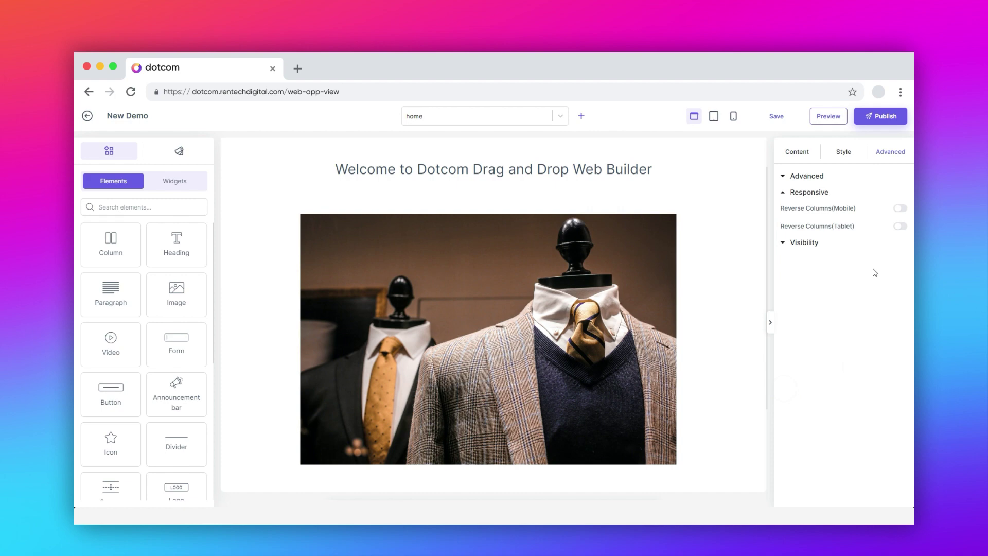
left_click(899, 211)
left_click(900, 226)
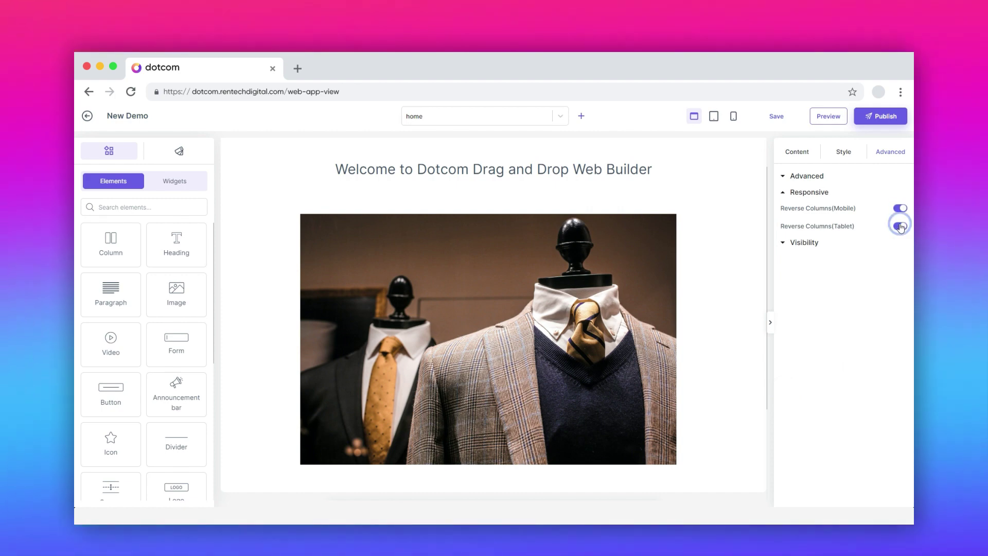
left_click(784, 243)
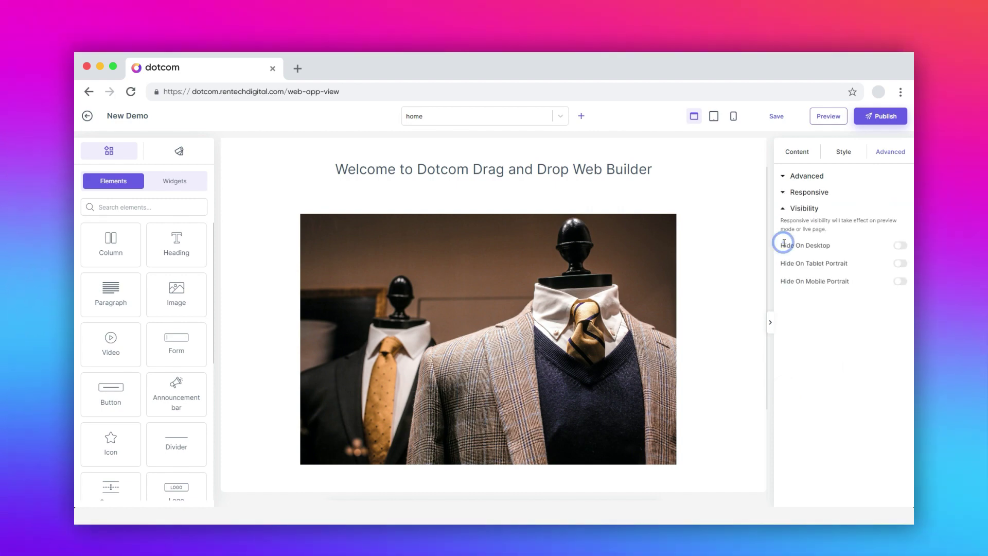
left_click(900, 246)
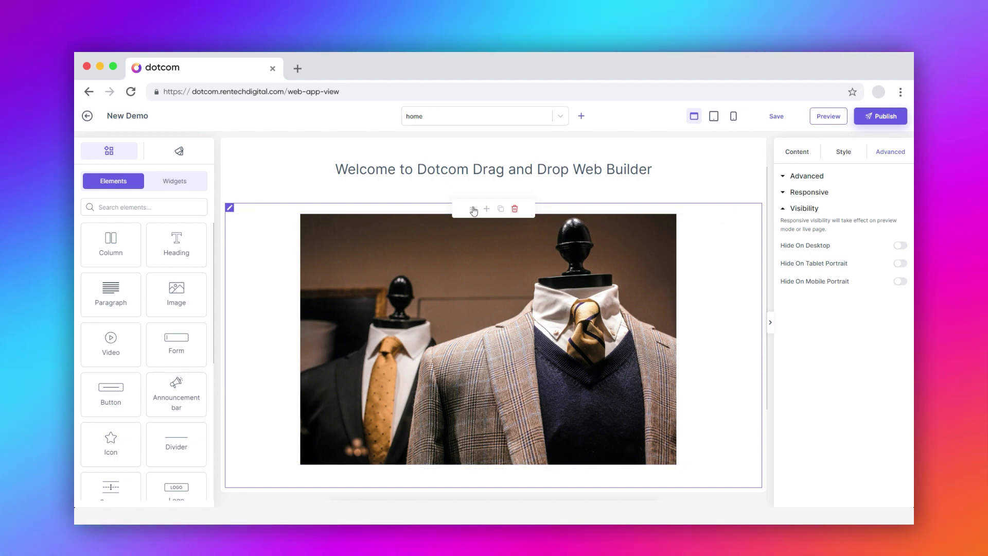
Step: Move the mannequin photo section above the welcome heading and add an empty section beneath it
left_click_drag(474, 210, 471, 153)
scroll(468, 182, "up", 1)
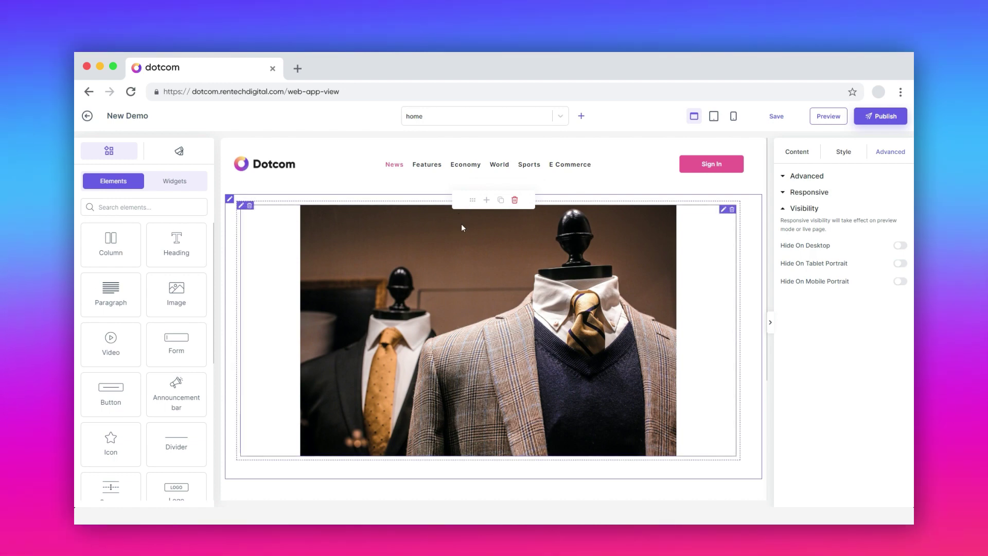
left_click(488, 200)
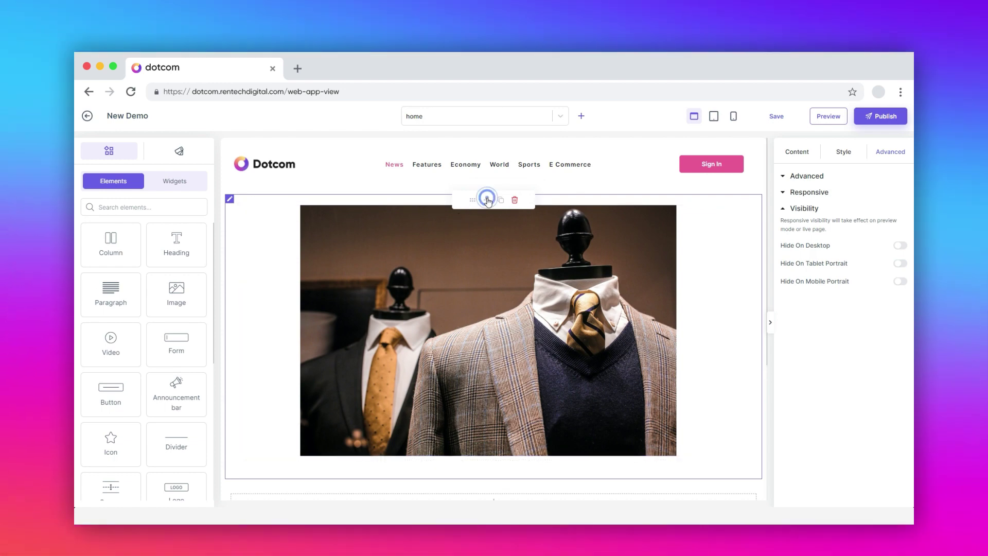
scroll(502, 264, "down", 3)
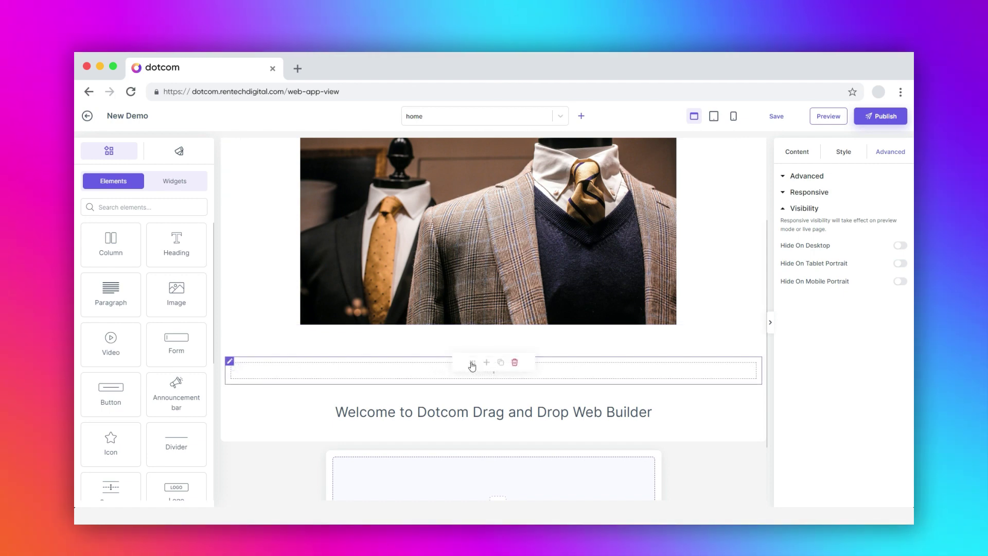
left_click_drag(472, 366, 470, 442)
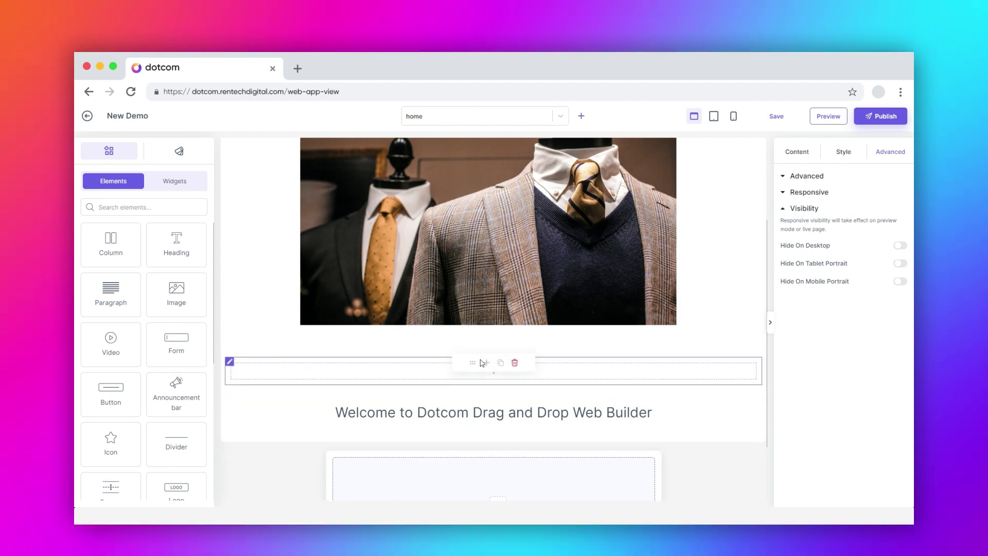
scroll(483, 363, "up", 3)
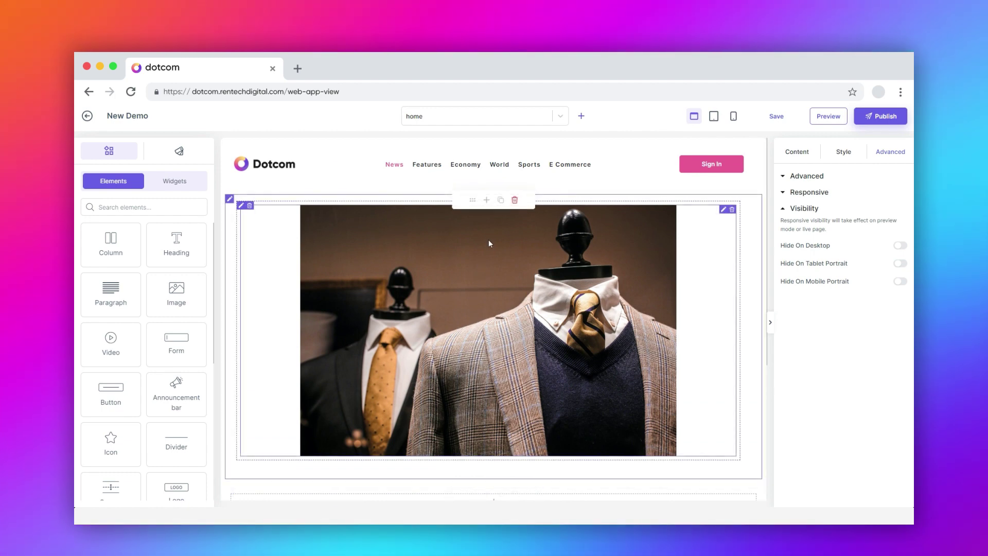
Step: Duplicate the mannequin photo section, then remove the copy so the photo stays under the header
left_click(502, 201)
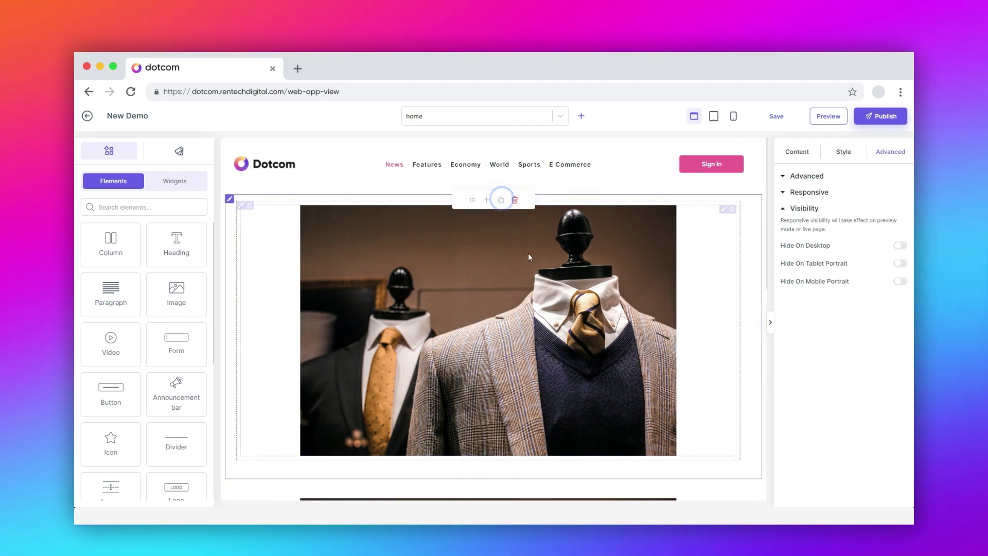
scroll(531, 258, "down", 3)
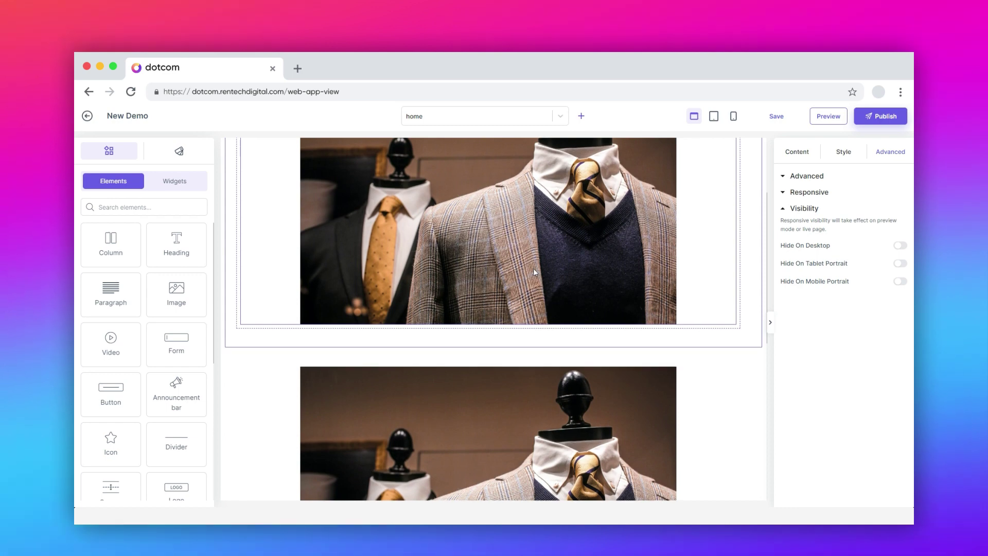
scroll(533, 268, "down", 1)
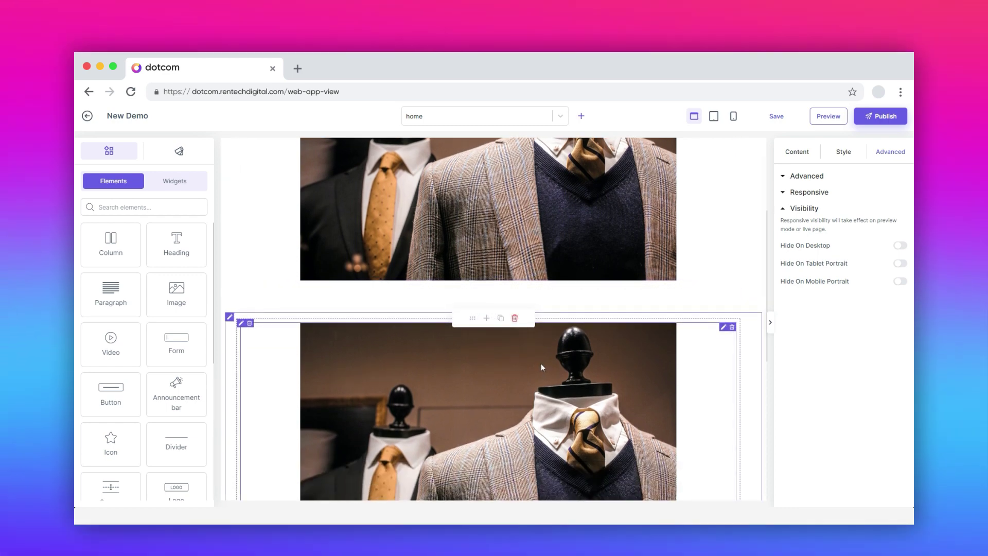
scroll(540, 367, "down", 1)
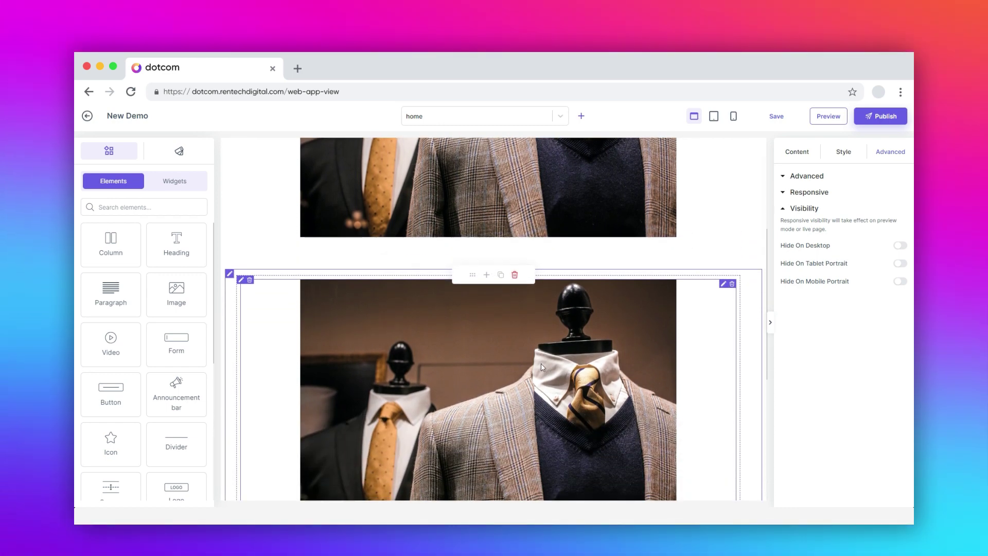
scroll(541, 363, "down", 2)
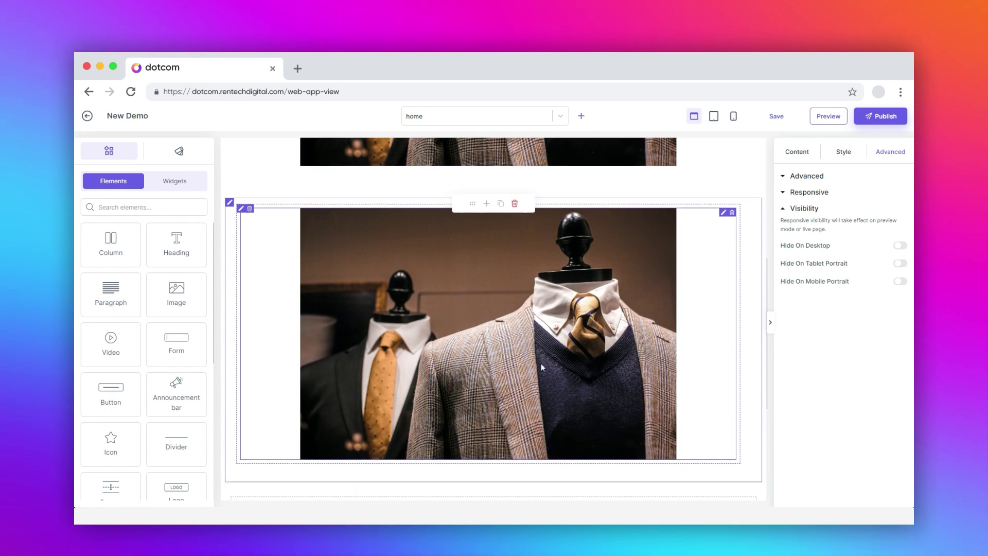
scroll(541, 363, "up", 2)
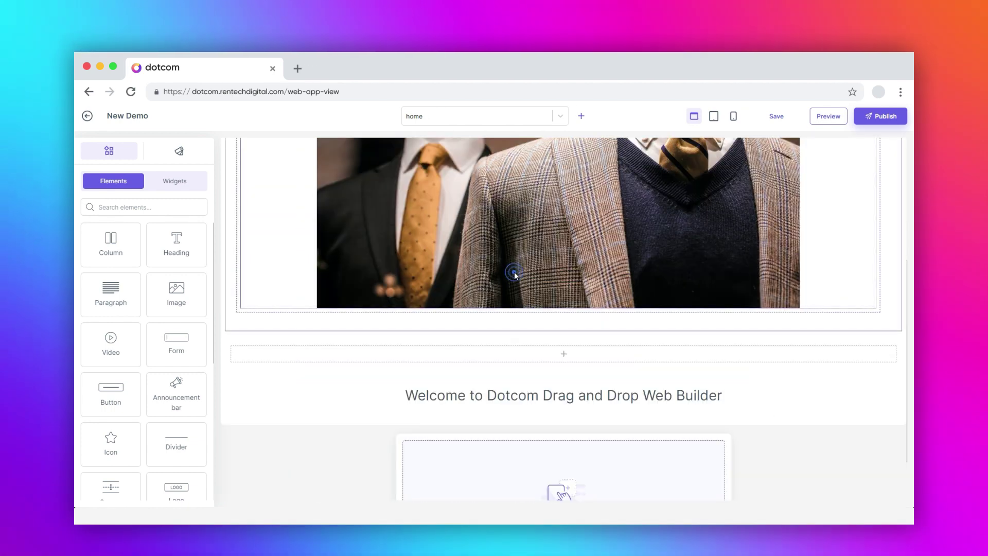
scroll(515, 271, "up", 5)
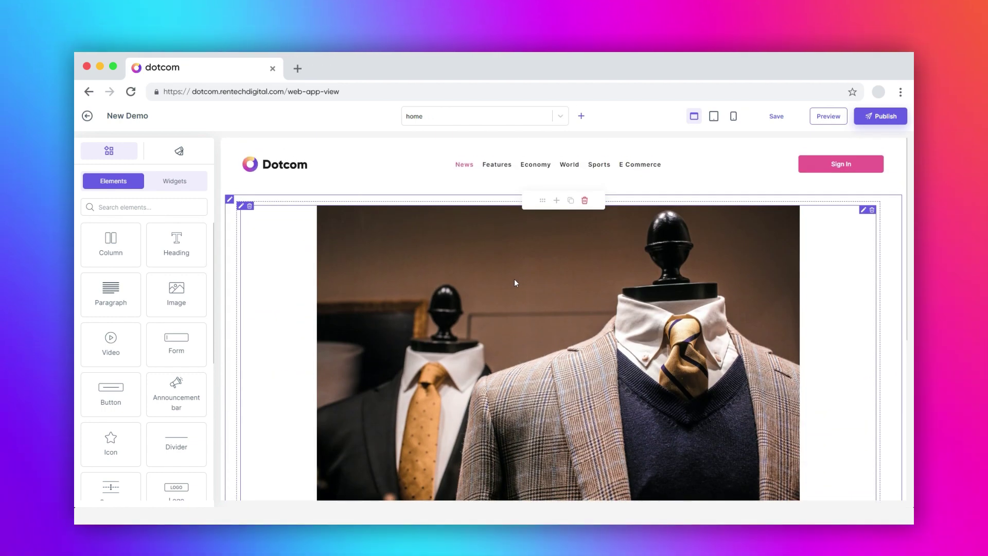
Step: Save the page and open its live preview
left_click(777, 116)
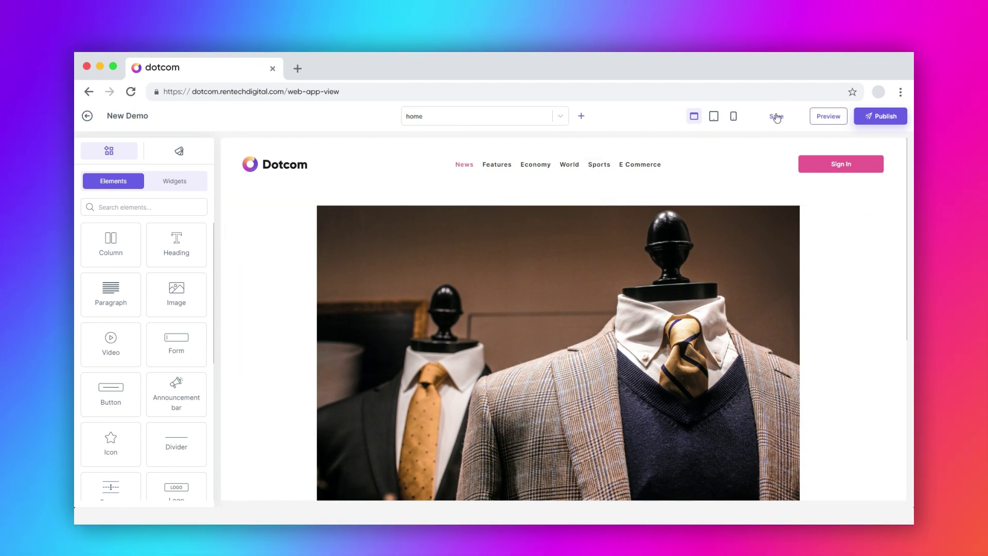
left_click(812, 116)
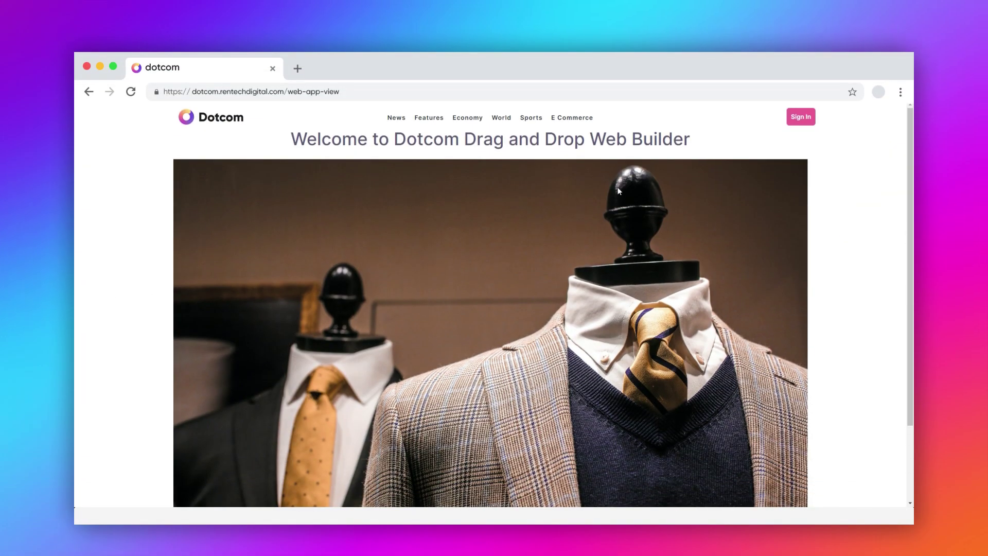
scroll(609, 195, "down", 2)
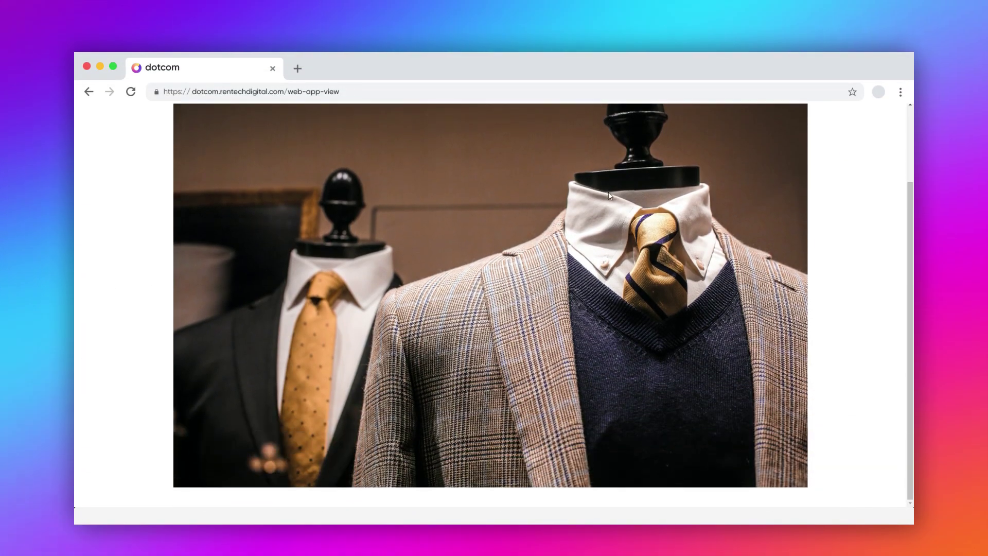
scroll(610, 196, "up", 2)
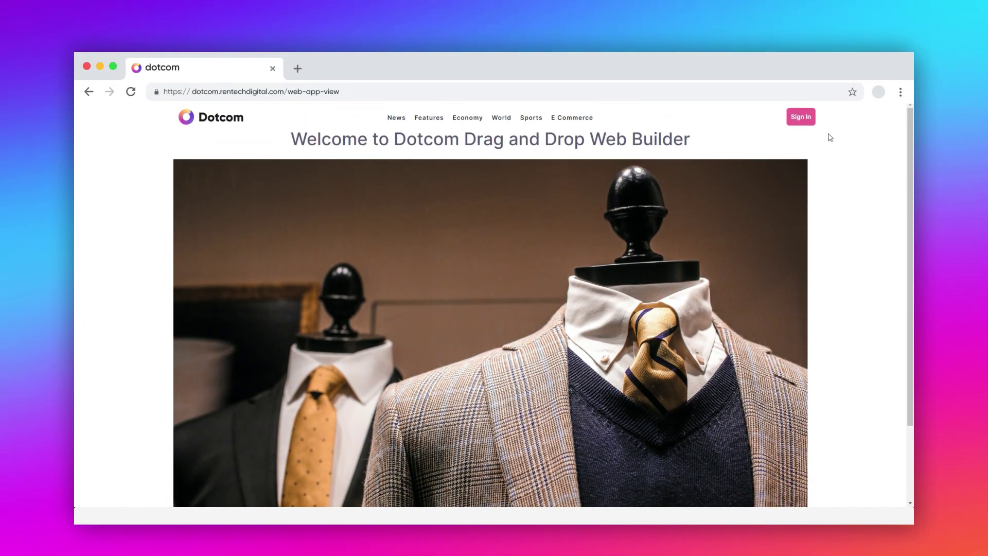
Step: Check the preview in the browser developer tools' responsive device view, toggling it off and on
key("super+alt+i")
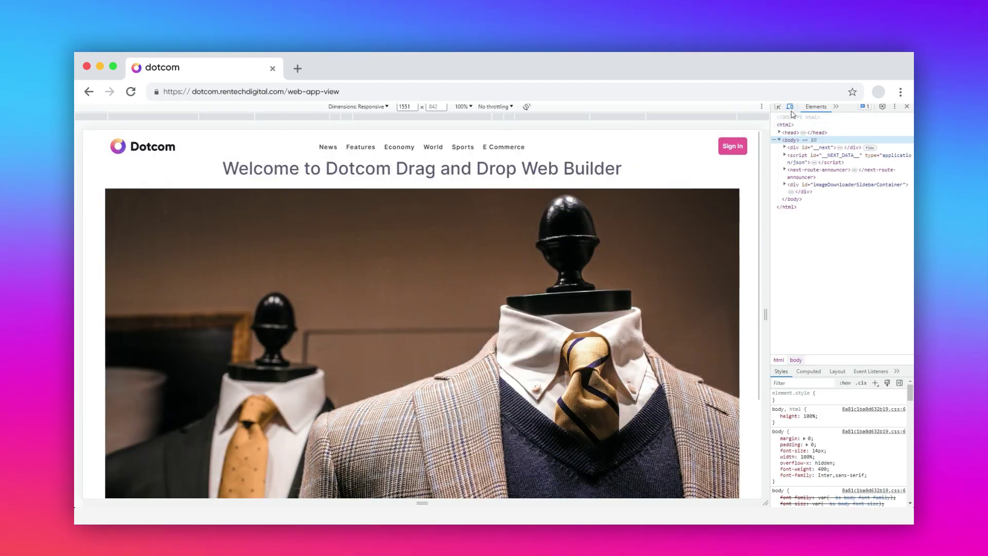
left_click(791, 107)
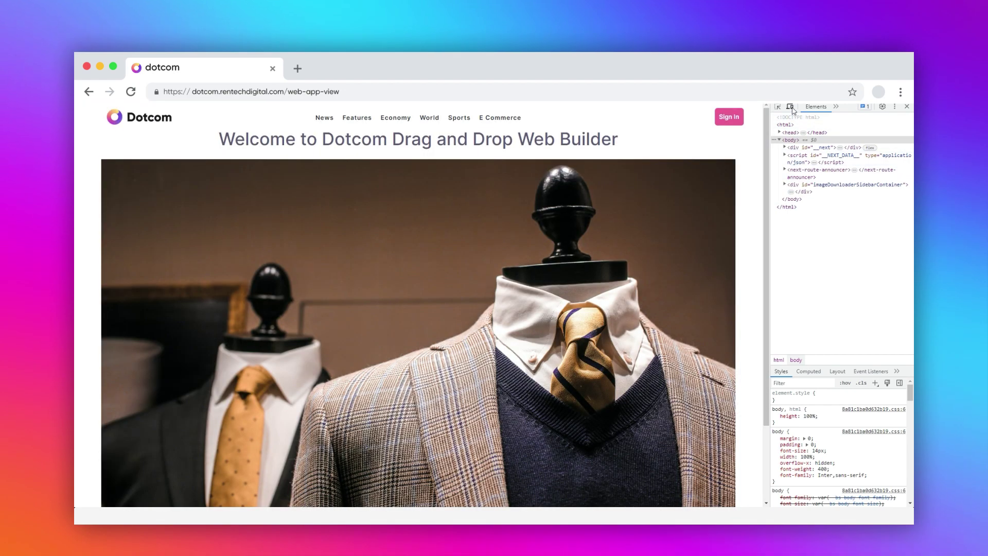
left_click(791, 107)
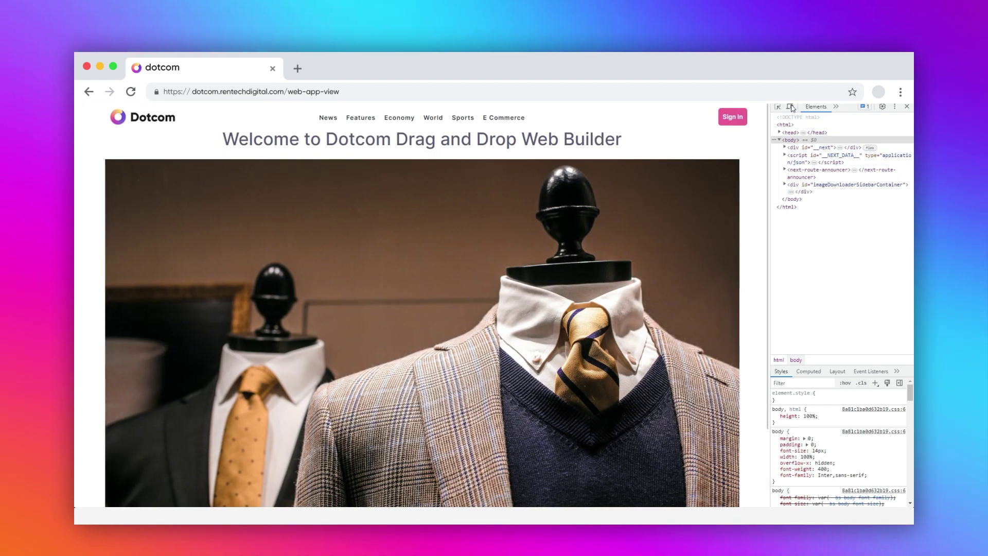